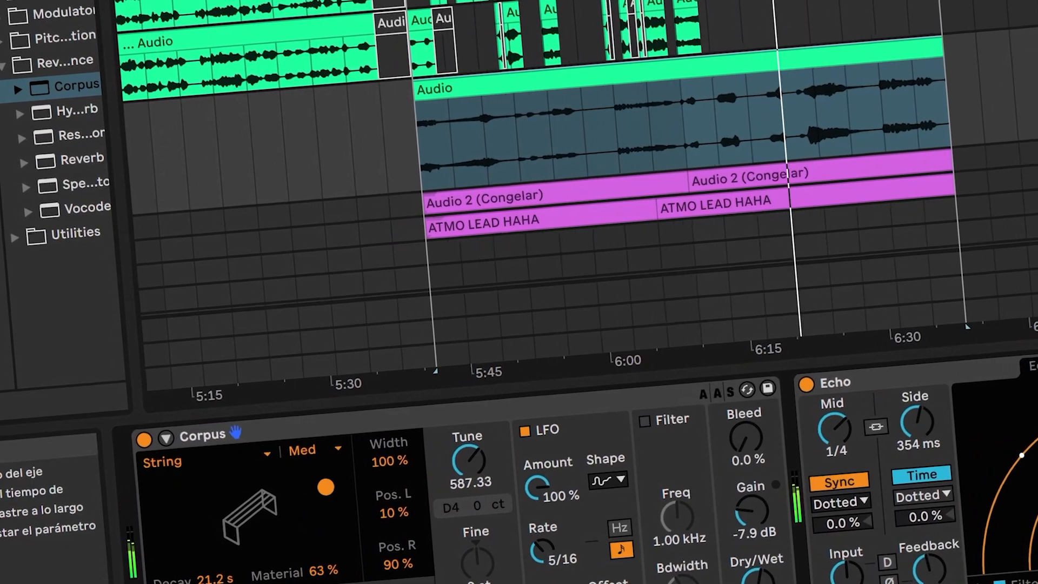
Switch the Corpus LFO to a square shape and adjust the String resonator's decay to about 4.32 s and material to about 33%
{"action": "left_click", "coordinate": [615, 477]}
{"action": "left_click", "coordinate": [614, 495]}
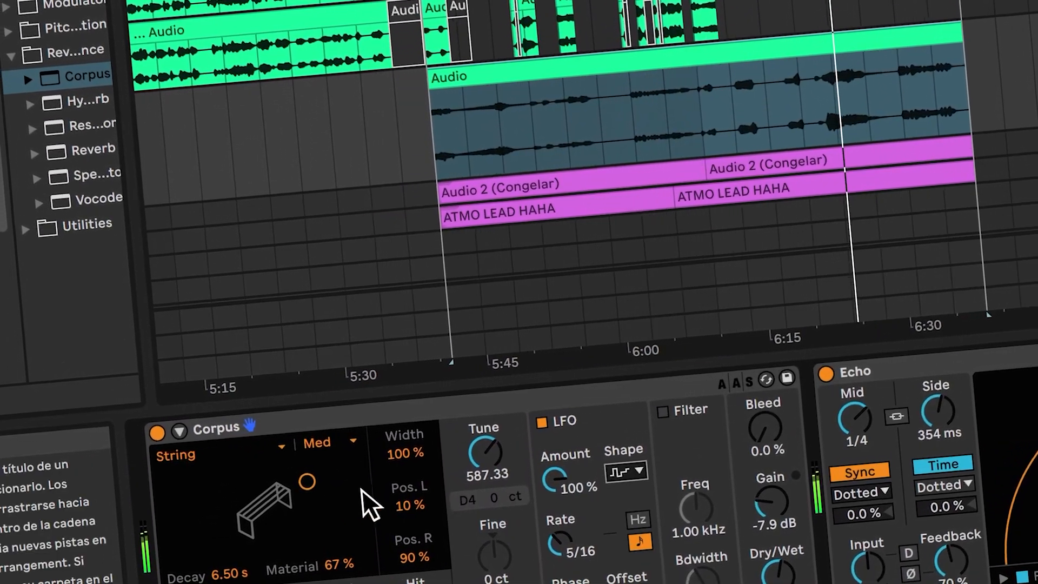
{"action": "left_click_drag", "start_coordinate": [305, 482], "coordinate": [335, 477]}
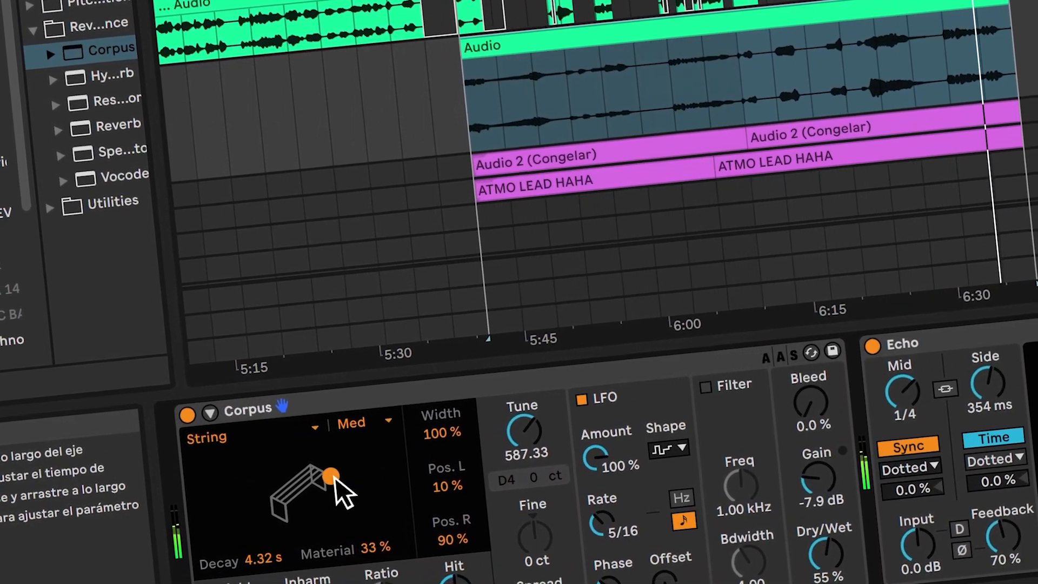
{"action": "left_click", "coordinate": [312, 431]}
{"action": "mouse_move", "coordinate": [261, 470]}
{"action": "left_mouse_down"}
{"action": "mouse_move", "coordinate": [263, 501]}
{"action": "mouse_move", "coordinate": [257, 474]}
{"action": "left_mouse_up"}
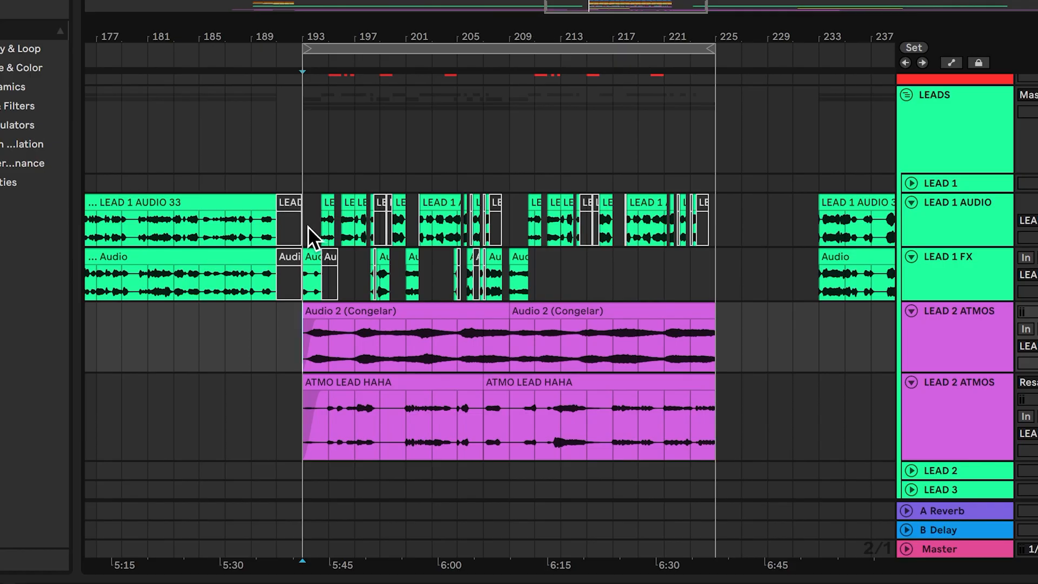
Select the LEAD 1 AUDIO and LEAD 1 FX clips from bar 193 and solo both tracks to audition the main lead
{"action": "left_click_drag", "start_coordinate": [370, 185], "coordinate": [651, 223]}
{"action": "left_click_drag", "start_coordinate": [711, 281], "coordinate": [715, 283]}
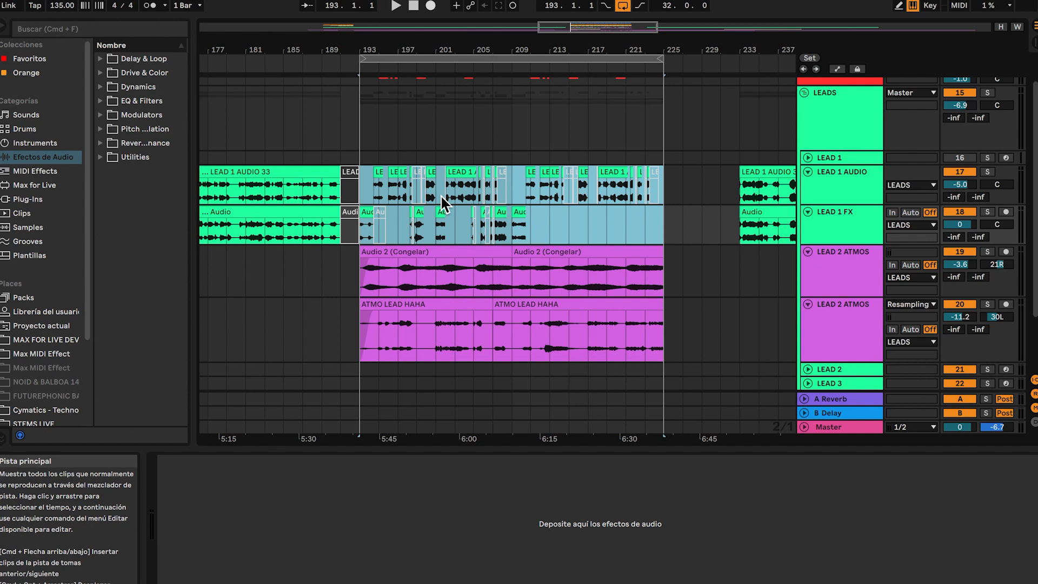
{"action": "left_click", "coordinate": [423, 218]}
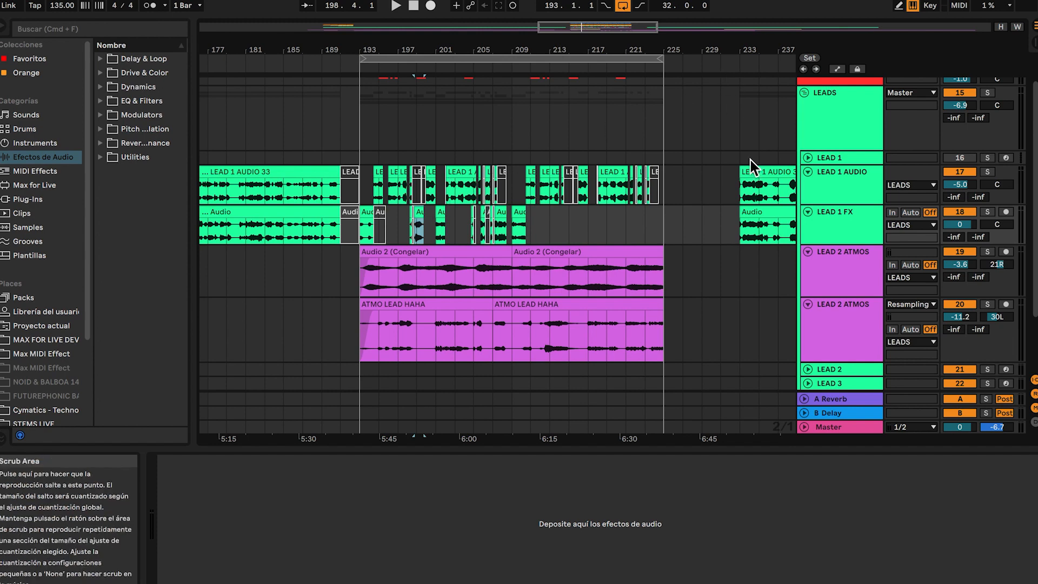
{"action": "left_click", "coordinate": [989, 172]}
{"action": "left_click", "coordinate": [973, 215]}
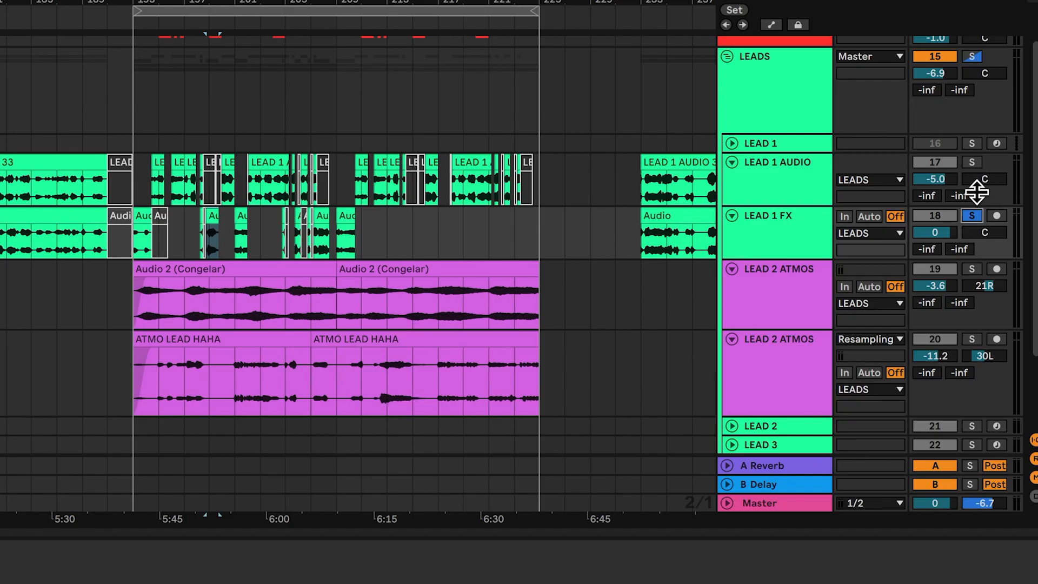
{"action": "left_click", "coordinate": [976, 163], "text": "ctrl"}
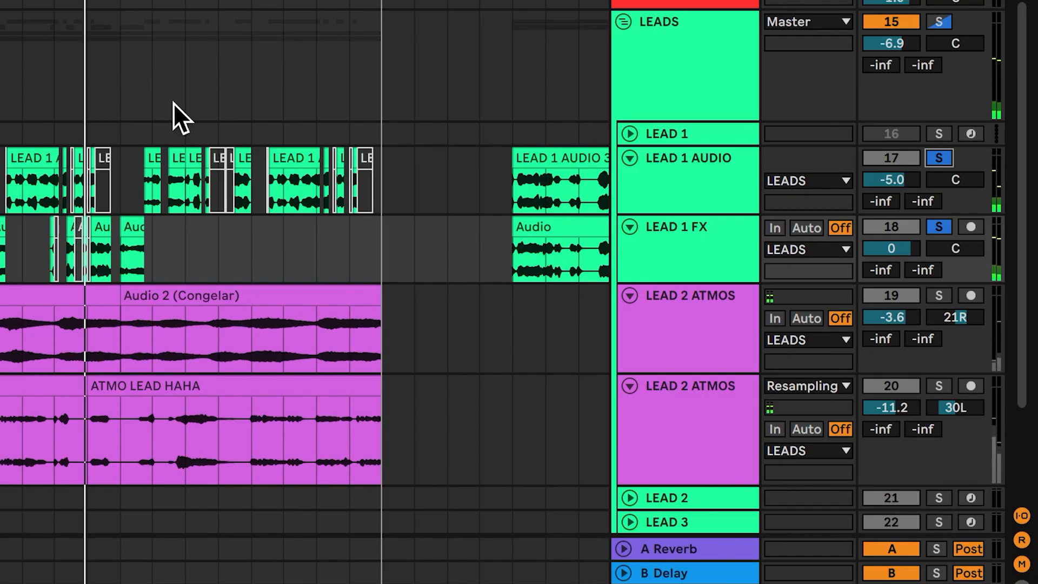
Solo both LEAD 2 ATMOS tracks to audition the atmospheric layers, and clear their solos when done
{"action": "left_click", "coordinate": [939, 296]}
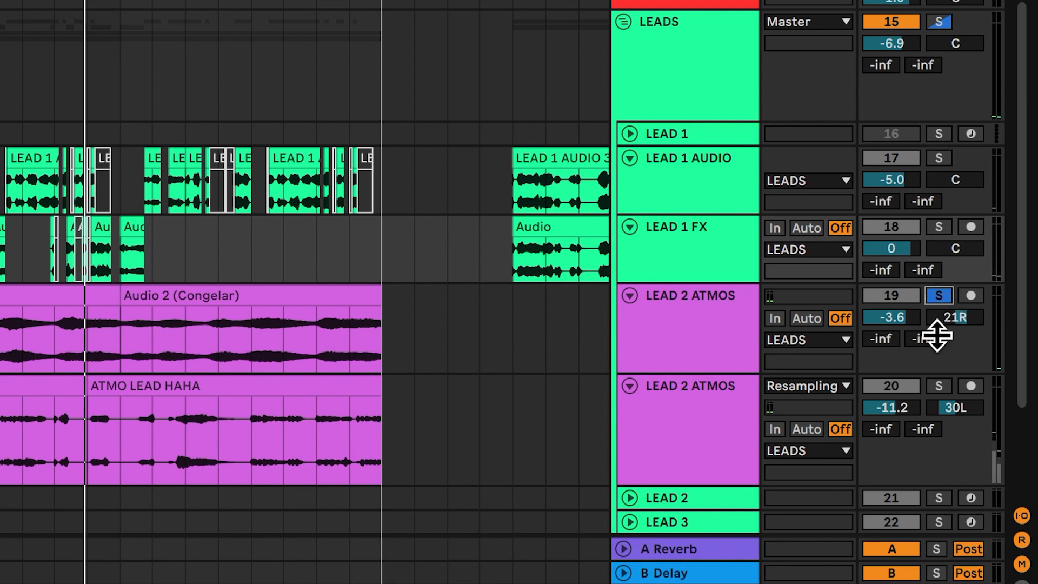
{"action": "left_click", "coordinate": [939, 386]}
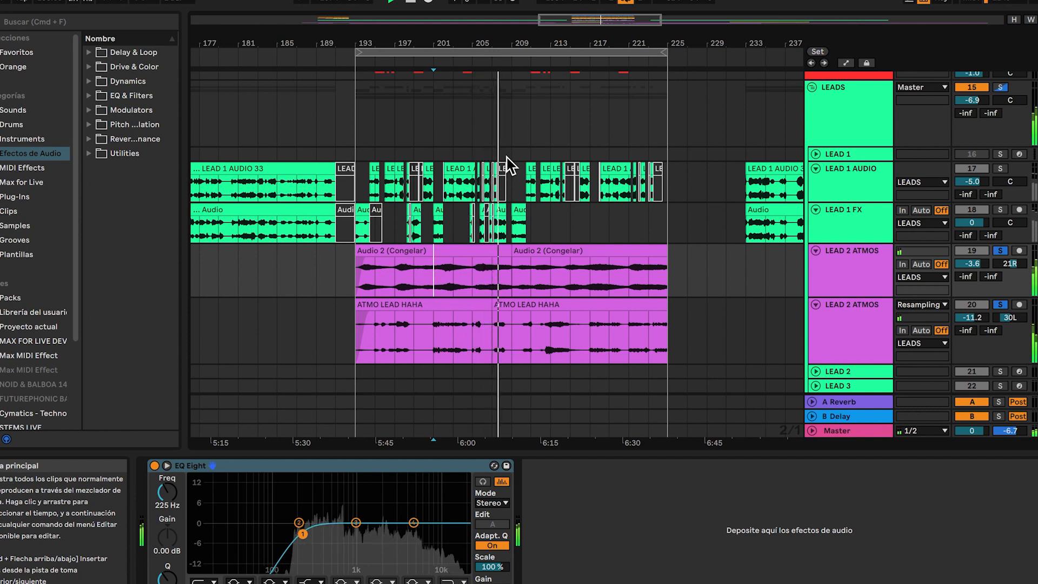
{"action": "left_click", "coordinate": [1001, 252]}
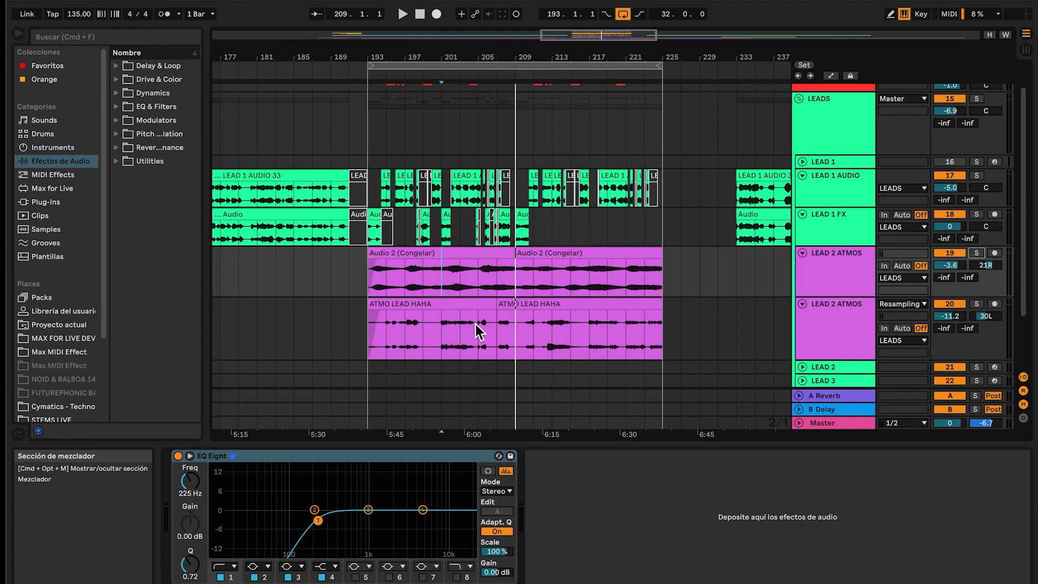
Insert a new audio track below LEAD 1 FX inside the LEADS group and set its input to Resampling
{"action": "left_click", "coordinate": [374, 185]}
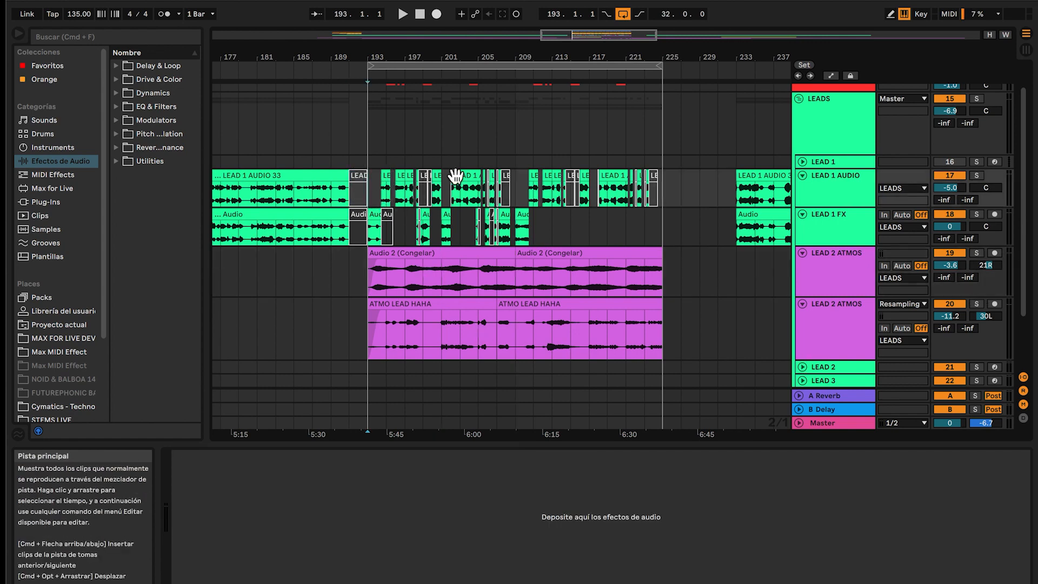
{"action": "left_click", "coordinate": [819, 122]}
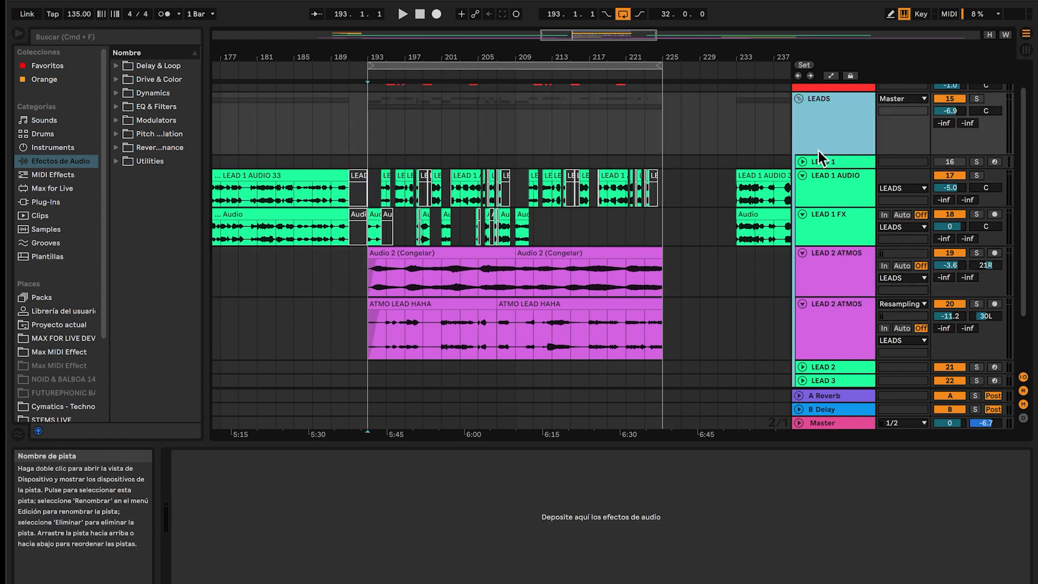
{"action": "left_click", "coordinate": [820, 223]}
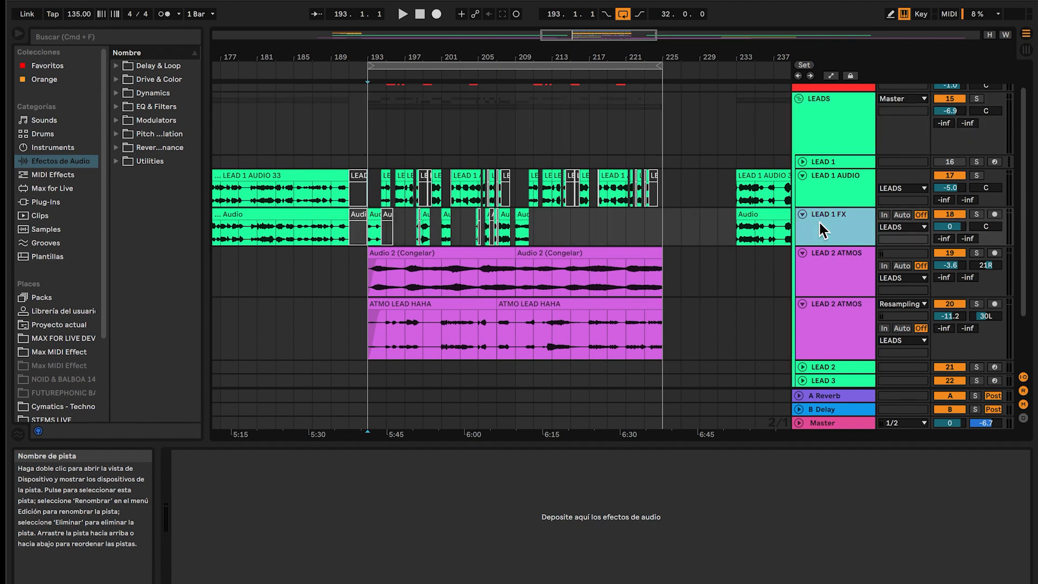
{"action": "key", "text": "super+t"}
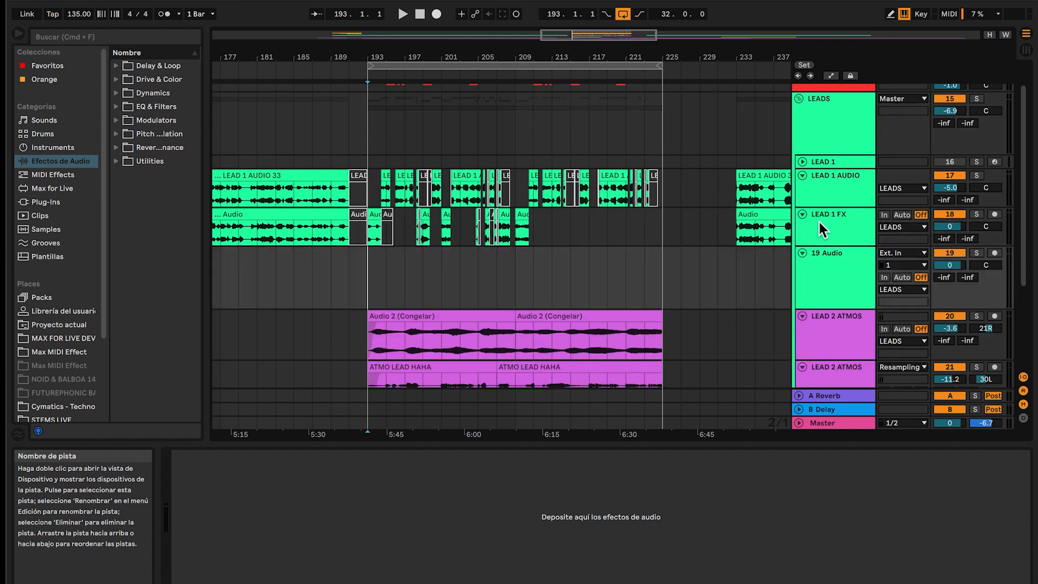
{"action": "left_click", "coordinate": [917, 253]}
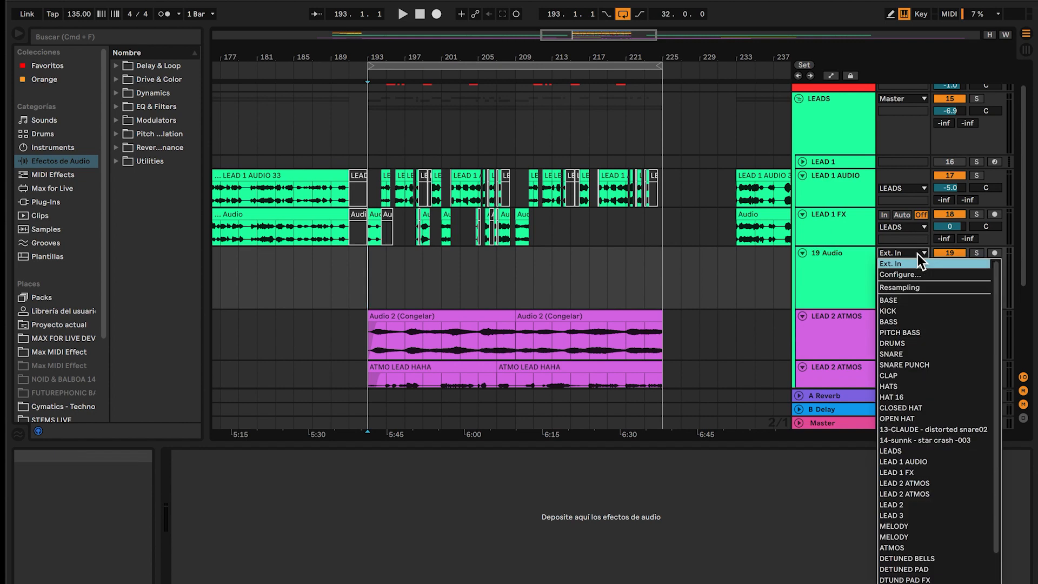
{"action": "left_click", "coordinate": [907, 288]}
{"action": "left_click", "coordinate": [839, 115]}
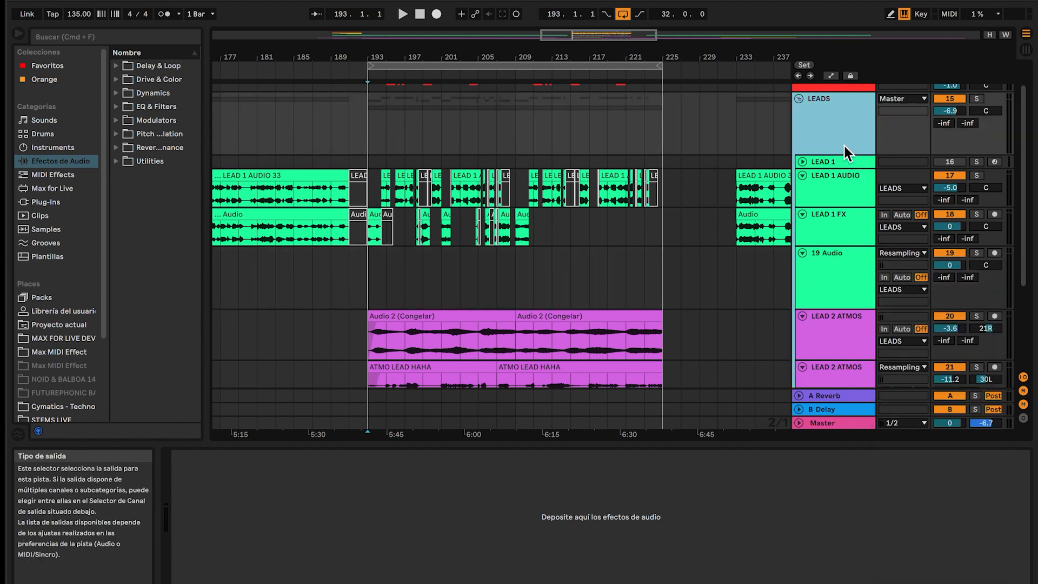
{"action": "left_click", "coordinate": [846, 179]}
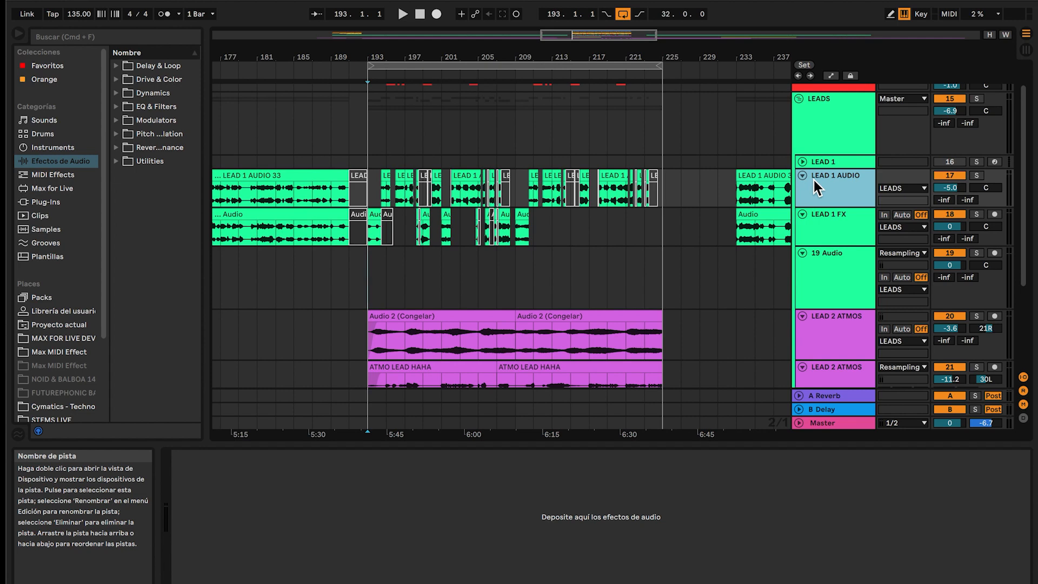
{"action": "left_click", "coordinate": [834, 222], "text": "shift"}
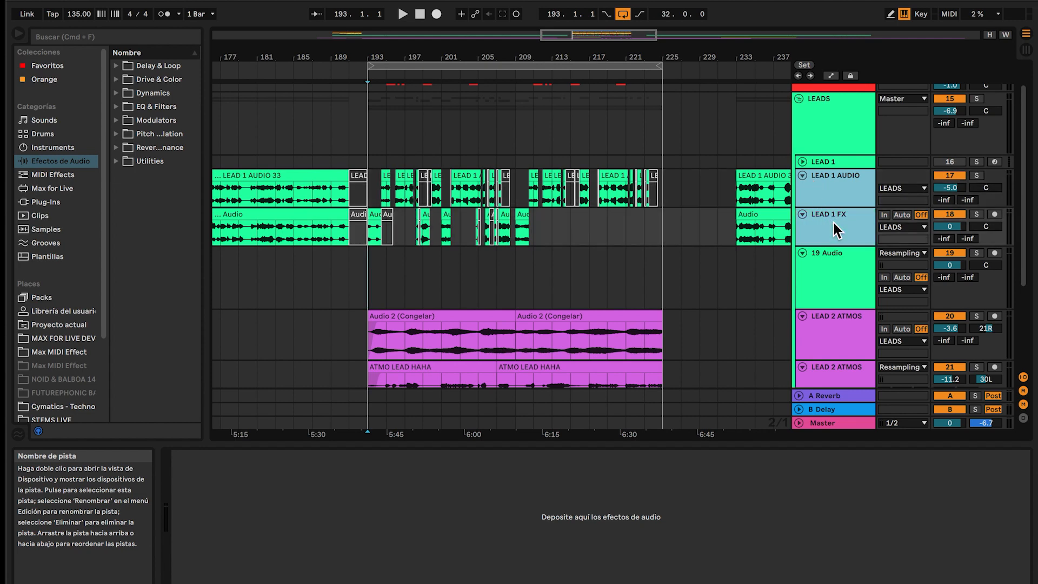
Solo the LEADS group, arm the 19 Audio track and record the resampled lead from bar 193 to bar 225
{"action": "left_click", "coordinate": [861, 139]}
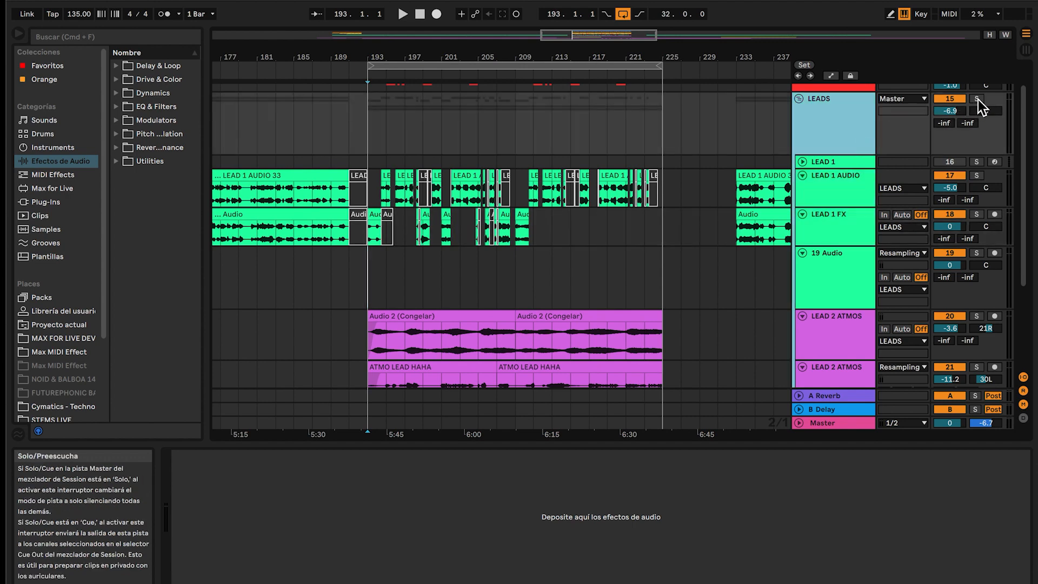
{"action": "left_click", "coordinate": [977, 99]}
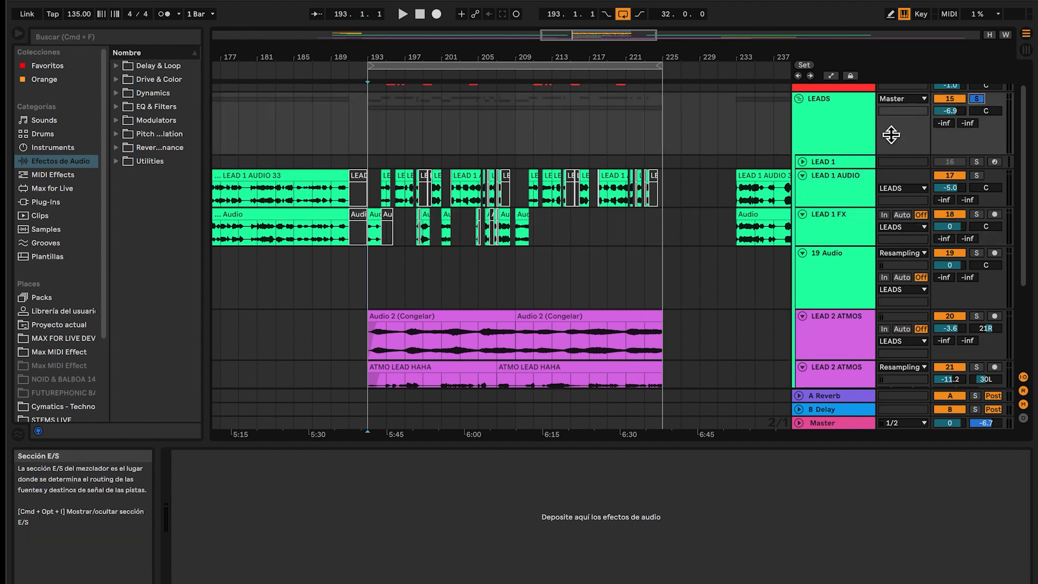
{"action": "left_click", "coordinate": [832, 124]}
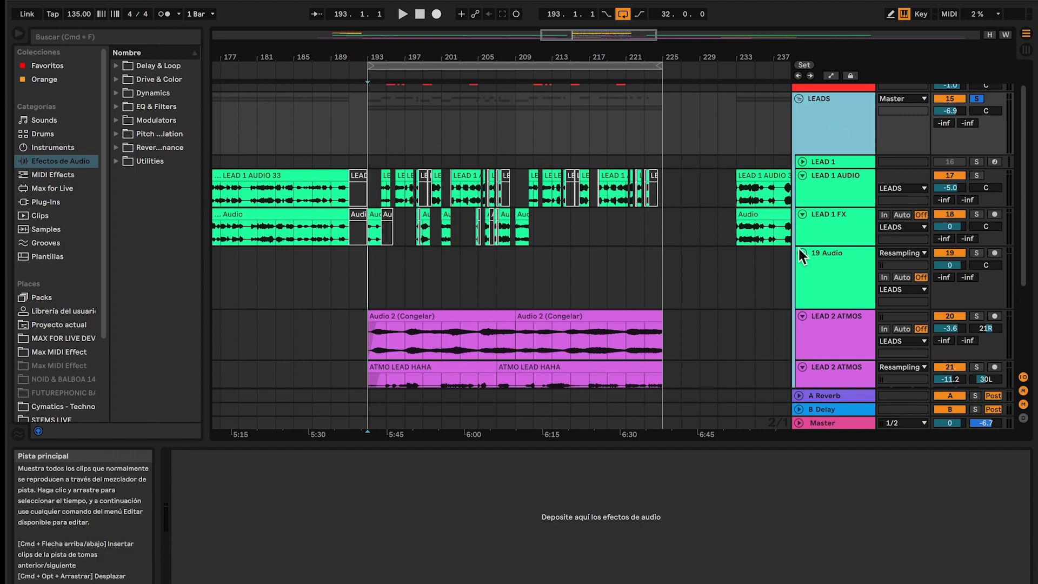
{"action": "left_click", "coordinate": [995, 253]}
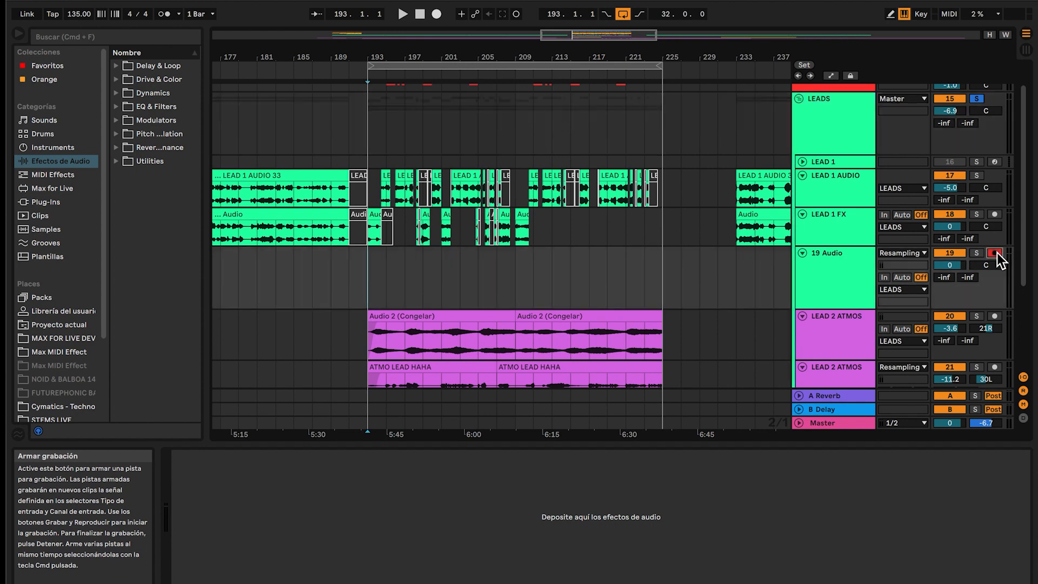
{"action": "left_click", "coordinate": [436, 14]}
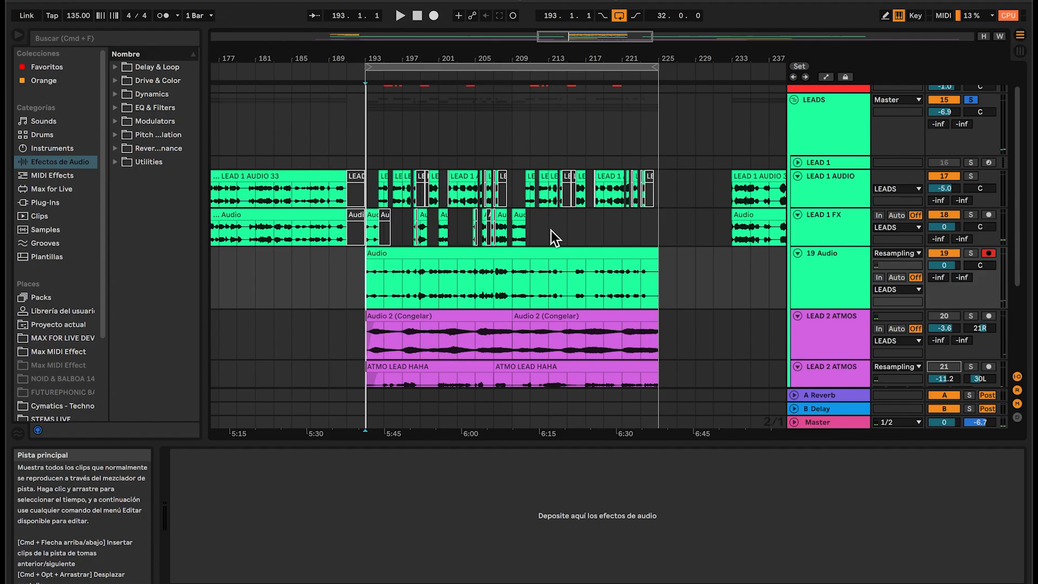
Select the recorded clip and solo the 19 Audio track
{"action": "left_click", "coordinate": [612, 263]}
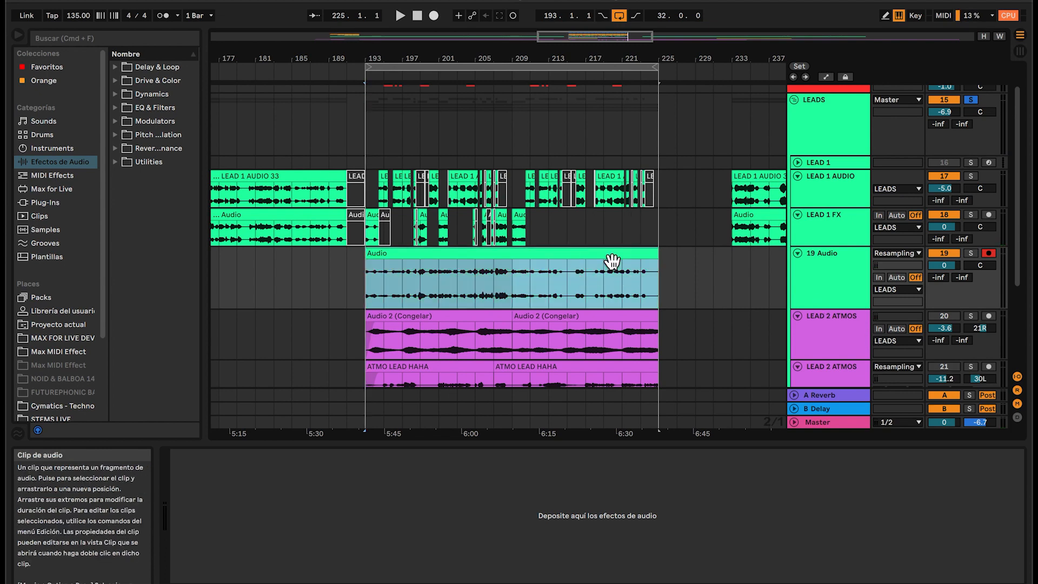
{"action": "left_click", "coordinate": [826, 120]}
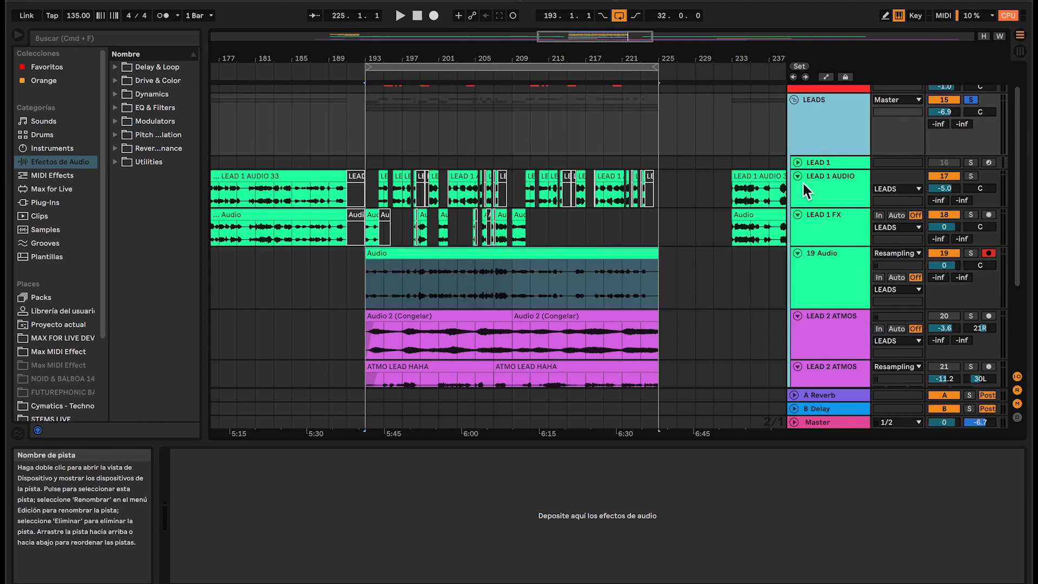
{"action": "left_click", "coordinate": [836, 281]}
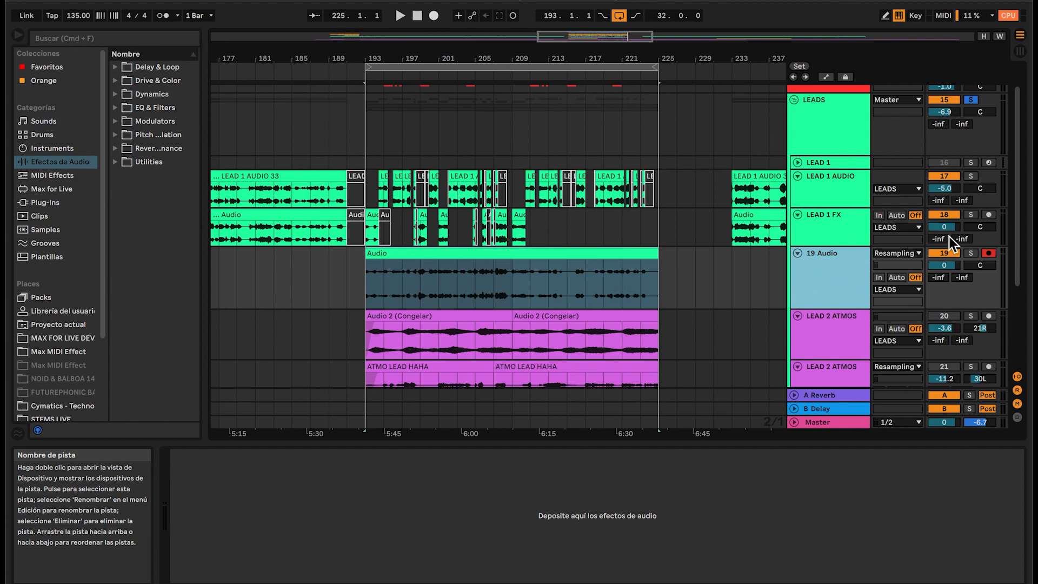
{"action": "left_click", "coordinate": [971, 253]}
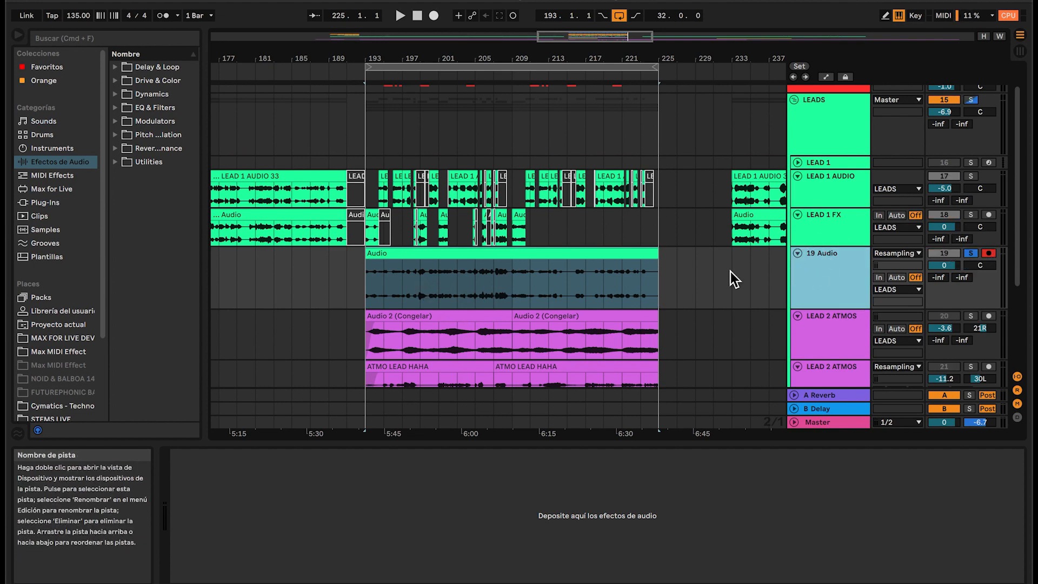
Open the recorded clip's properties and double its BPM twice to 540 to stretch the audio to four times its length
{"action": "double_click", "coordinate": [598, 260]}
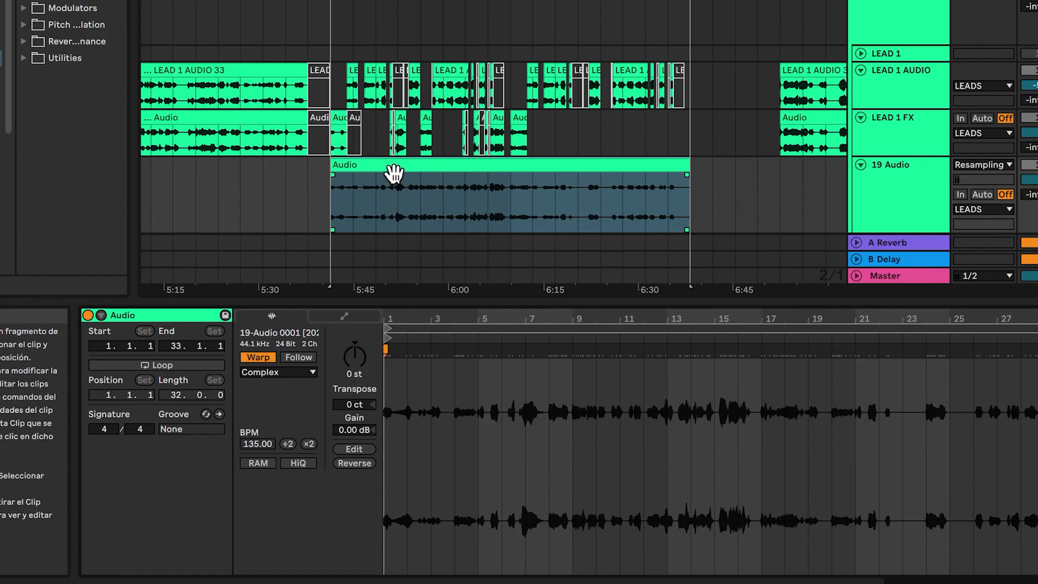
{"action": "left_click", "coordinate": [417, 255]}
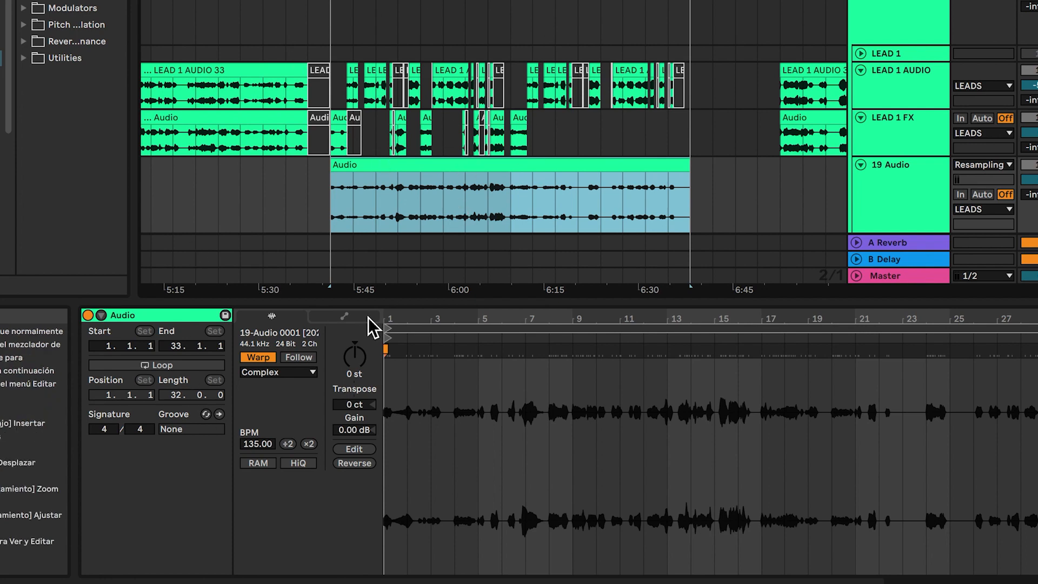
{"action": "left_click", "coordinate": [308, 444]}
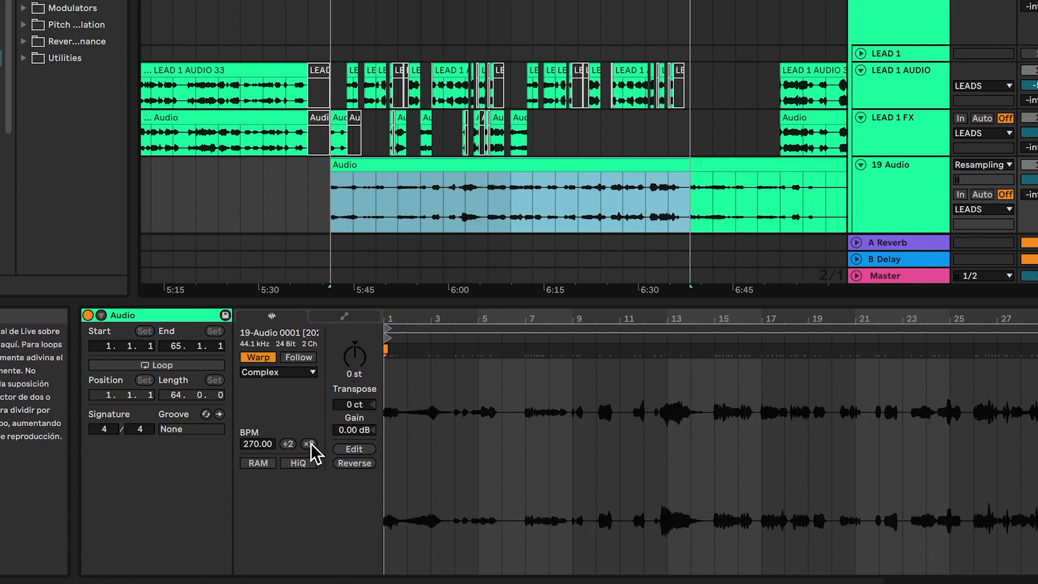
{"action": "left_click", "coordinate": [308, 444]}
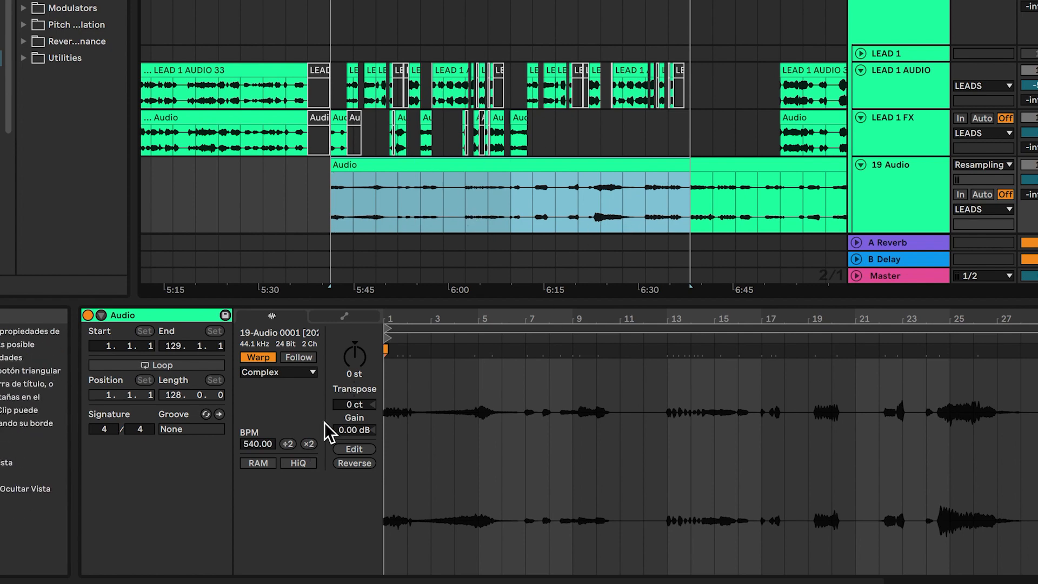
{"action": "left_click", "coordinate": [466, 219]}
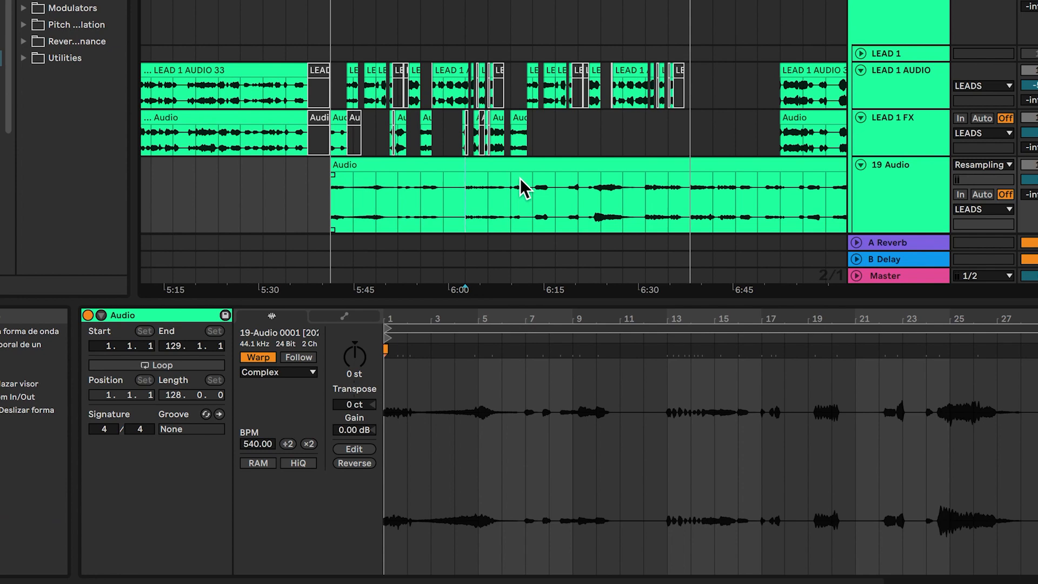
Set the stretched clip's warp mode to Texture and place the playback position in the middle of the clip
{"action": "left_click", "coordinate": [309, 375]}
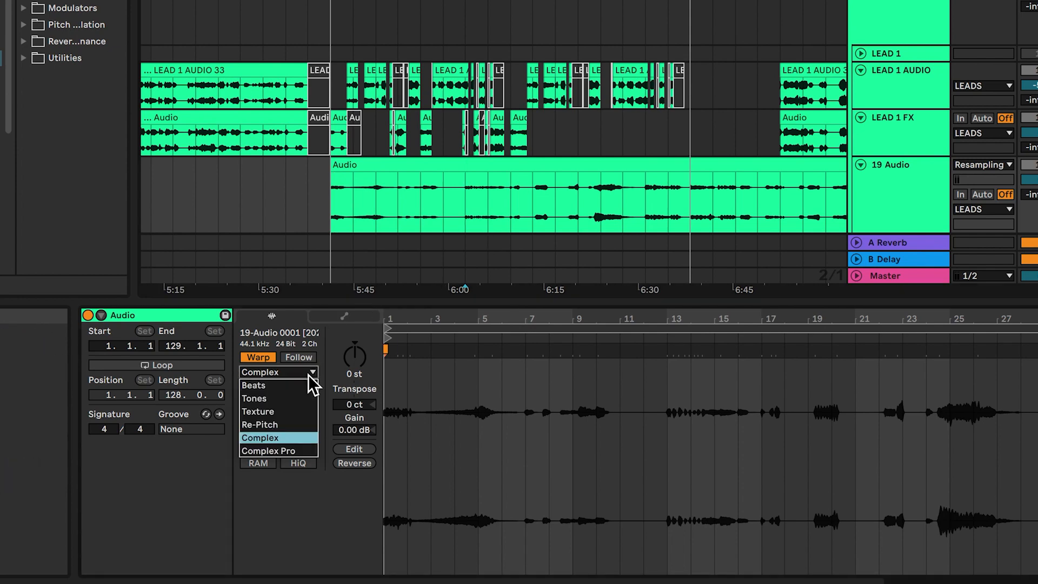
{"action": "left_click", "coordinate": [277, 411]}
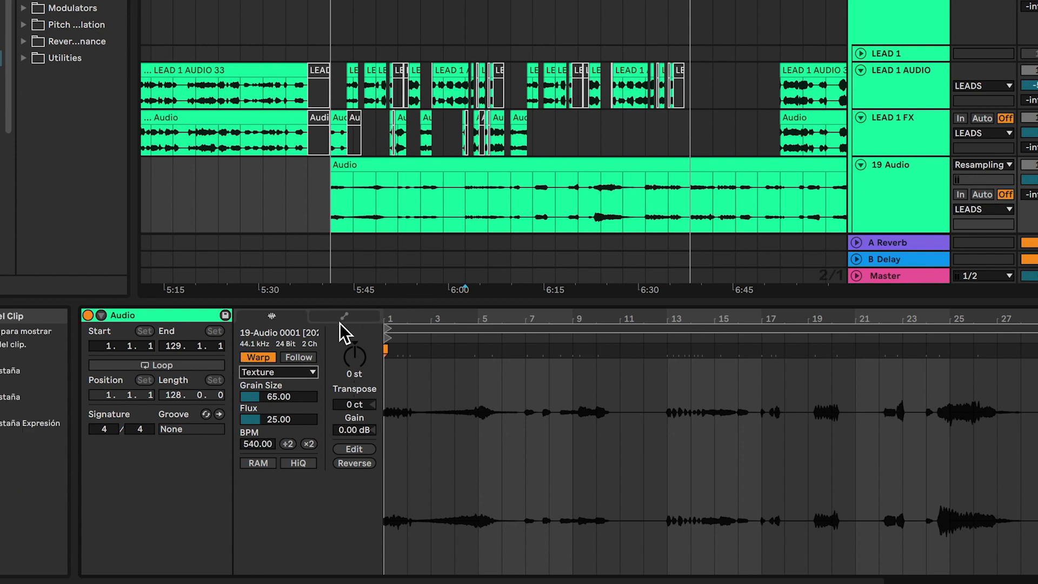
{"action": "left_click", "coordinate": [601, 195]}
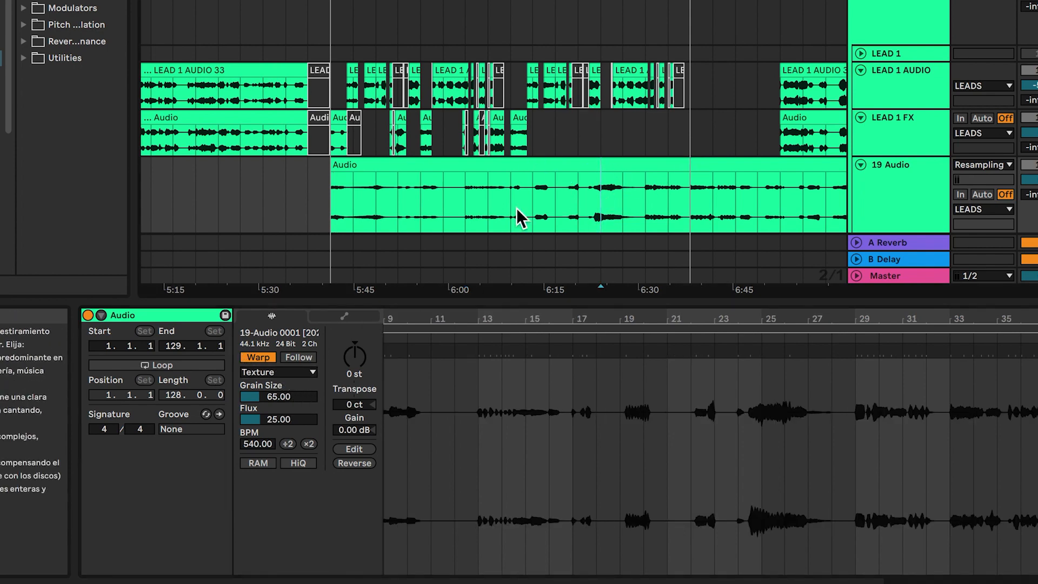
Set the stretched clip's Texture grain size to about 93.76 and its flux to about 49.22 while listening to it
{"action": "left_click_drag", "start_coordinate": [291, 398], "coordinate": [291, 381]}
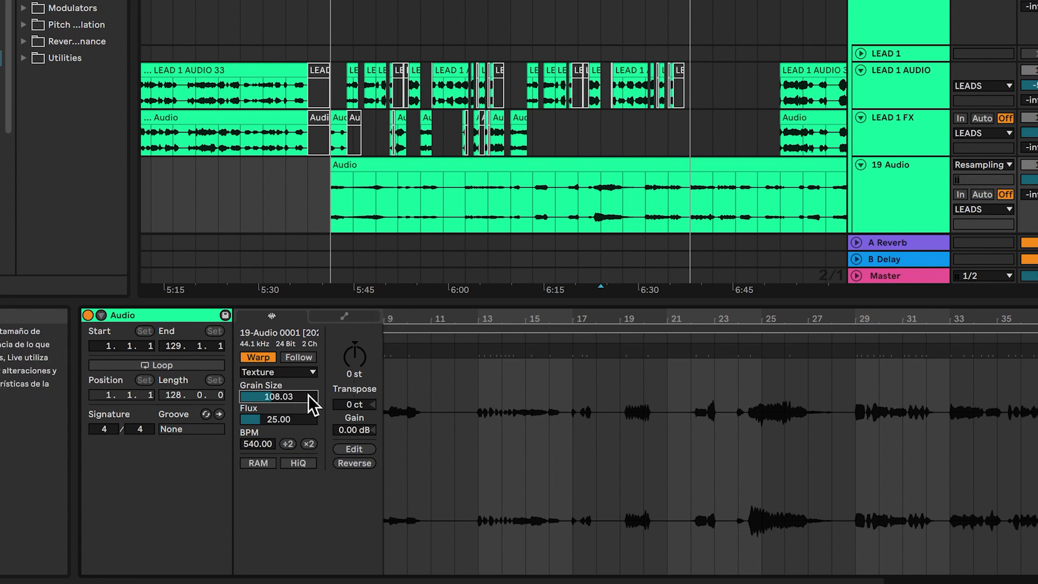
{"action": "left_click_drag", "start_coordinate": [307, 396], "coordinate": [307, 392]}
{"action": "left_click_drag", "start_coordinate": [298, 398], "coordinate": [298, 396]}
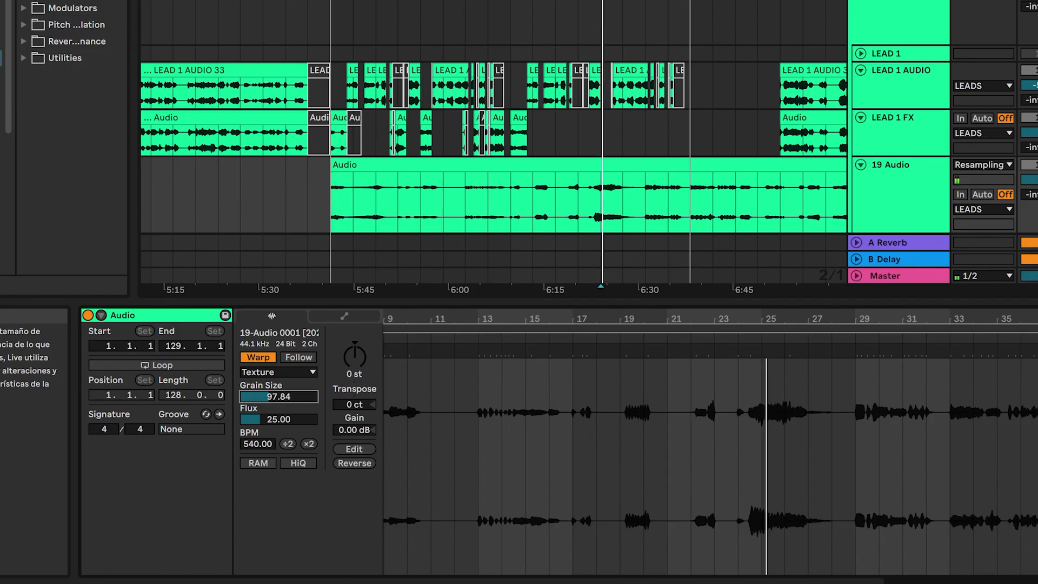
{"action": "mouse_move", "coordinate": [278, 396]}
{"action": "left_mouse_down"}
{"action": "mouse_move", "coordinate": [278, 381]}
{"action": "mouse_move", "coordinate": [286, 414]}
{"action": "mouse_move", "coordinate": [278, 386]}
{"action": "left_mouse_up"}
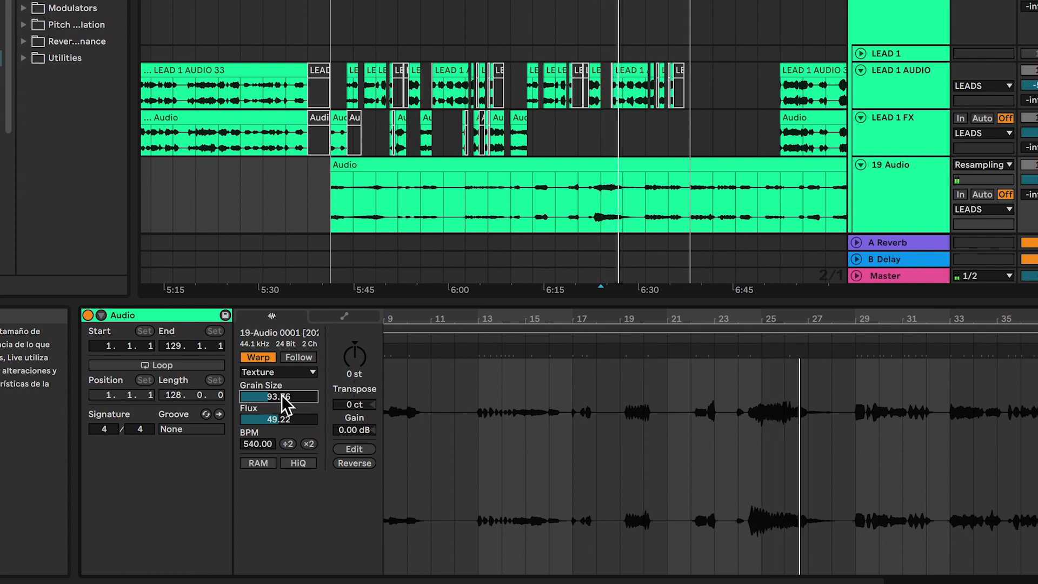
Search the audio effects for Echo and add it to the 19 Audio track
{"action": "left_click", "coordinate": [914, 194]}
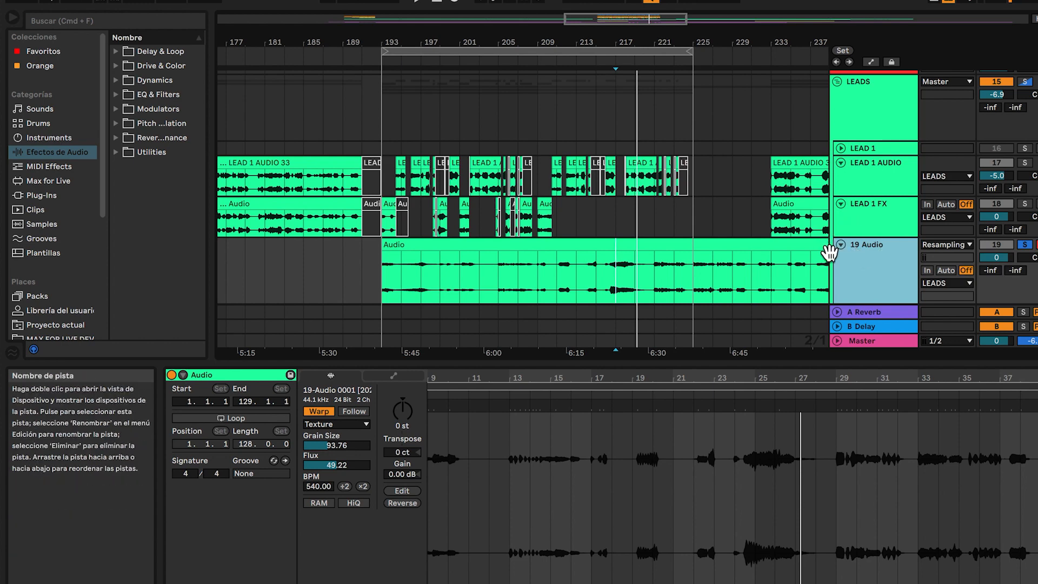
{"action": "double_click", "coordinate": [869, 259]}
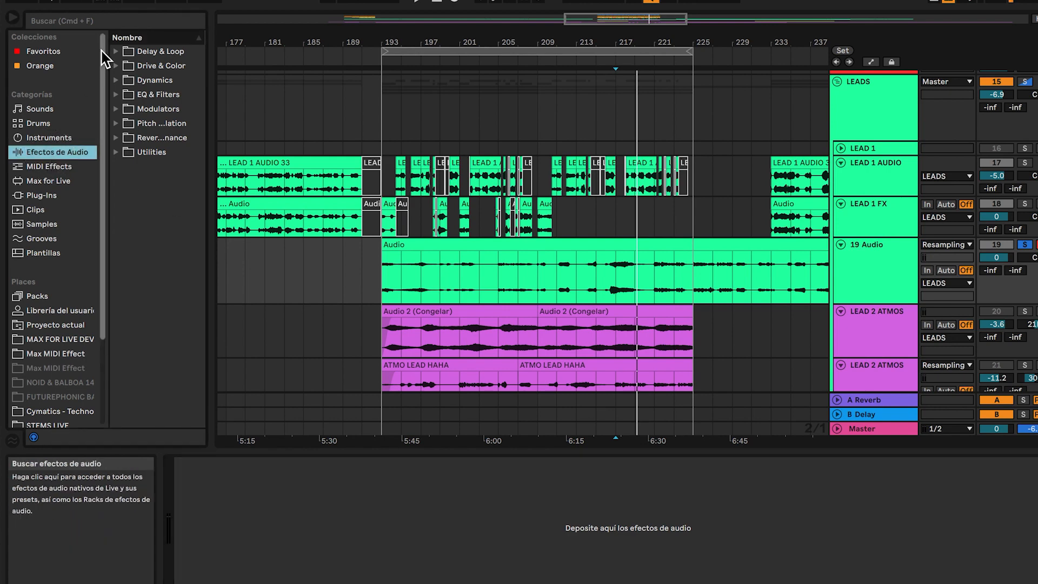
{"action": "left_click", "coordinate": [54, 21]}
{"action": "type", "text": "ECHO"}
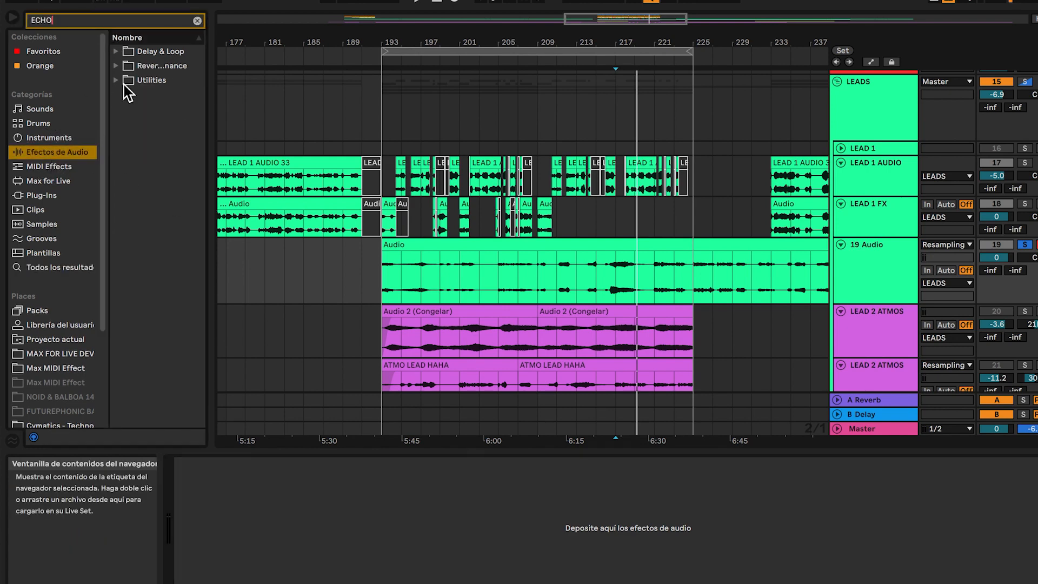
{"action": "left_click", "coordinate": [121, 52]}
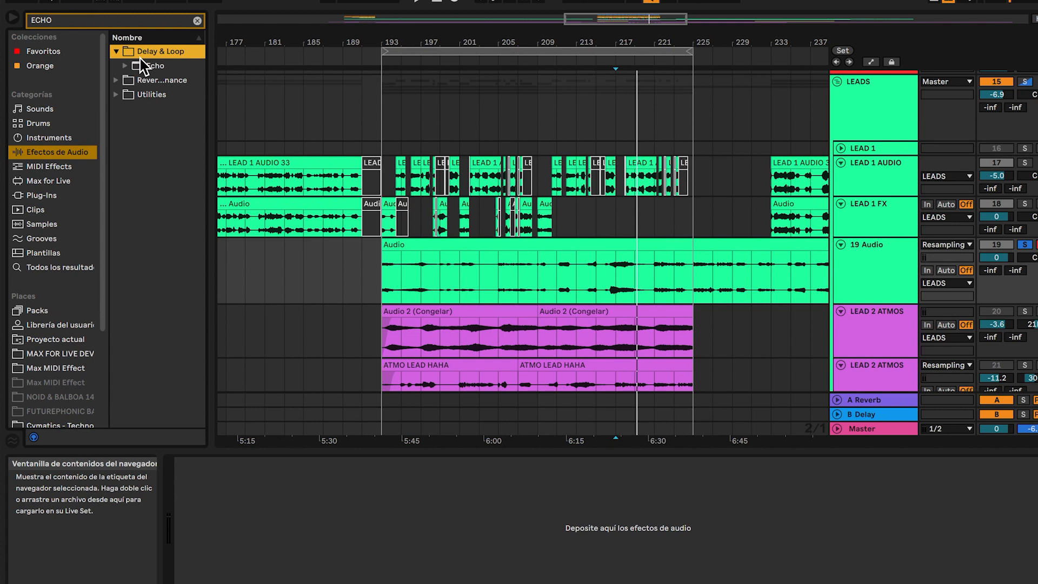
{"action": "left_click", "coordinate": [155, 66]}
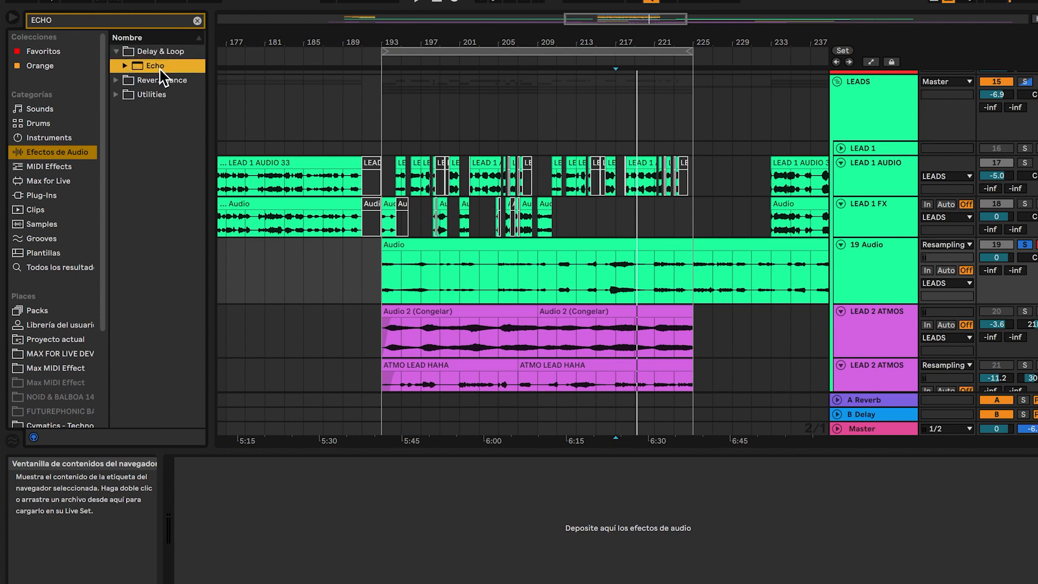
{"action": "left_click_drag", "start_coordinate": [161, 70], "coordinate": [743, 273]}
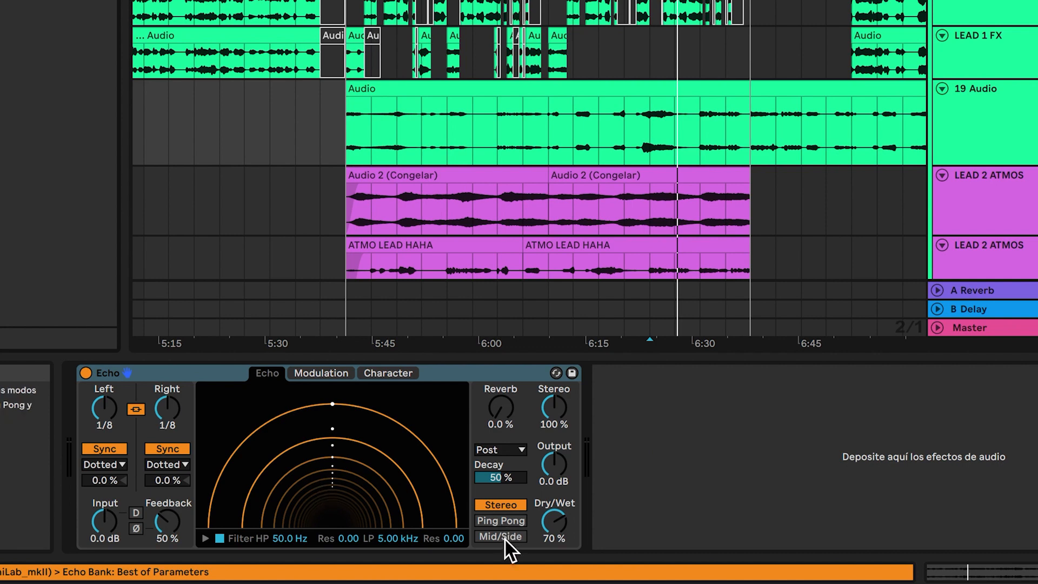
Switch Echo to Mid/Side mode, unlink its two delay channels and set the Mid delay time to 1/4
{"action": "left_click", "coordinate": [505, 537]}
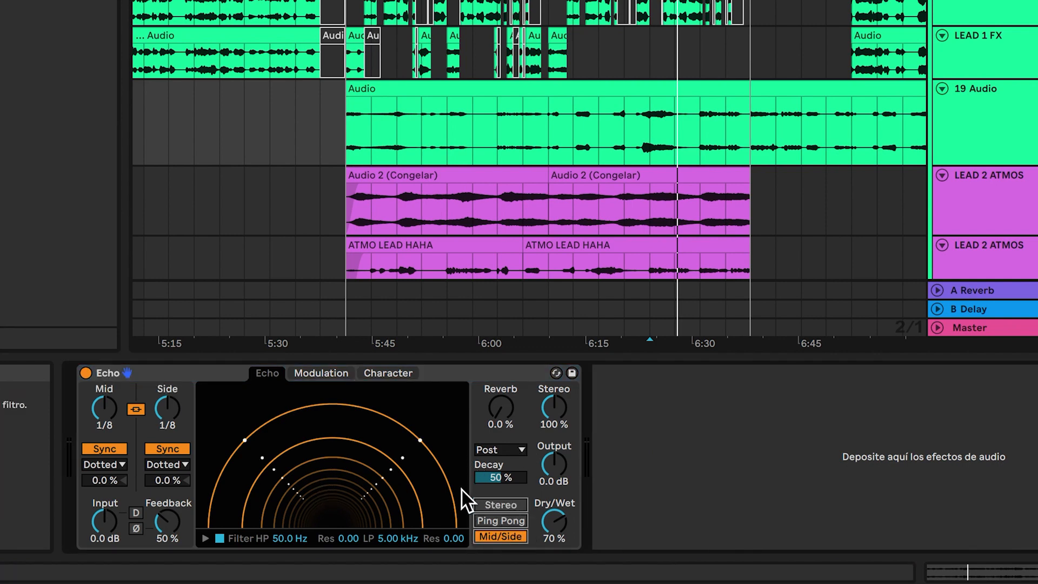
{"action": "left_click", "coordinate": [136, 409]}
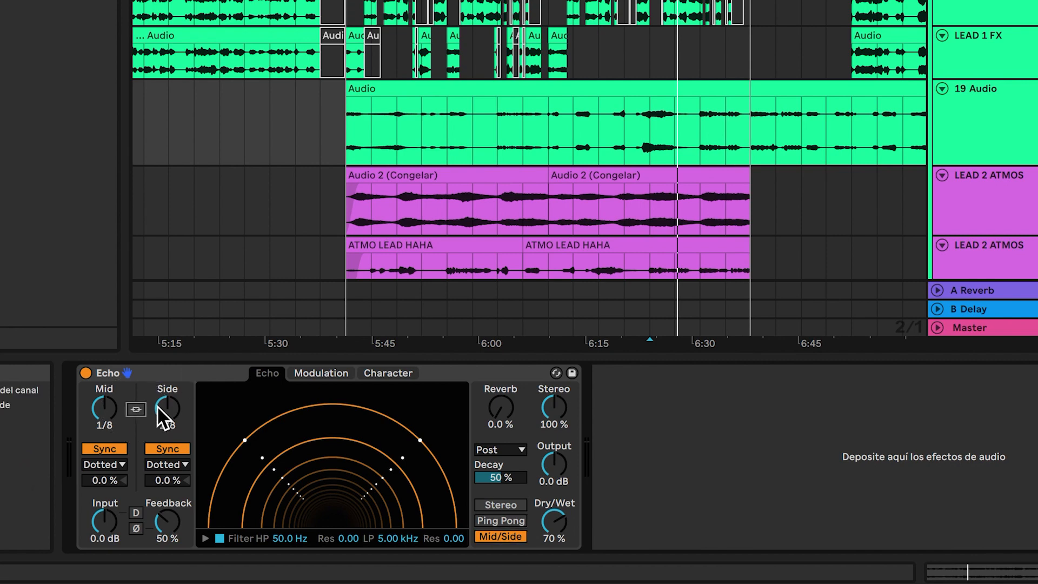
{"action": "left_click", "coordinate": [104, 410]}
{"action": "key", "text": "Up"}
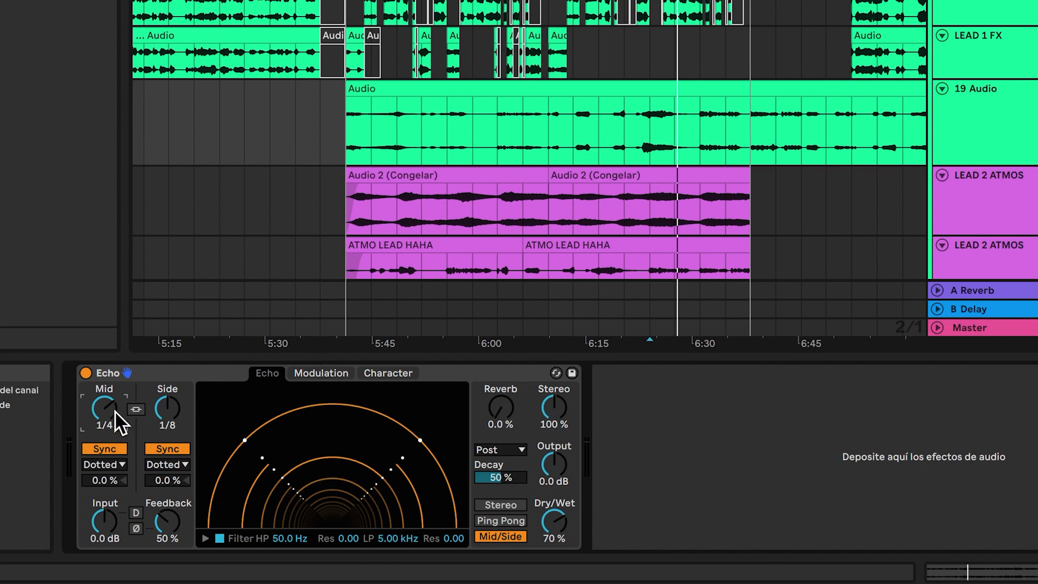
{"action": "left_click", "coordinate": [174, 411]}
{"action": "left_click", "coordinate": [108, 3]}
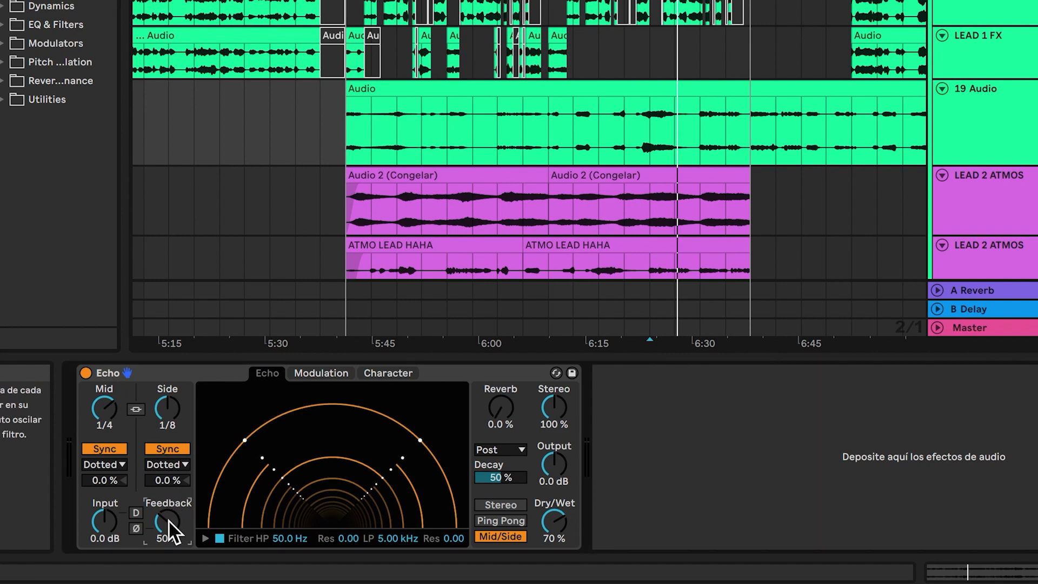
Set Echo's feedback to 70 %
{"action": "left_click_drag", "start_coordinate": [167, 520], "coordinate": [167, 466]}
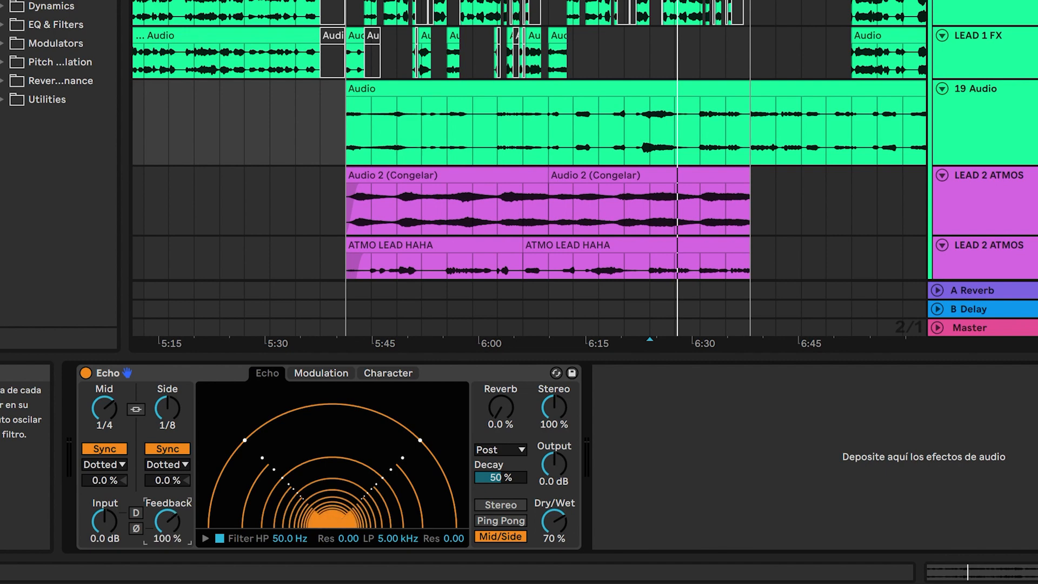
{"action": "left_click_drag", "start_coordinate": [167, 467], "coordinate": [168, 480]}
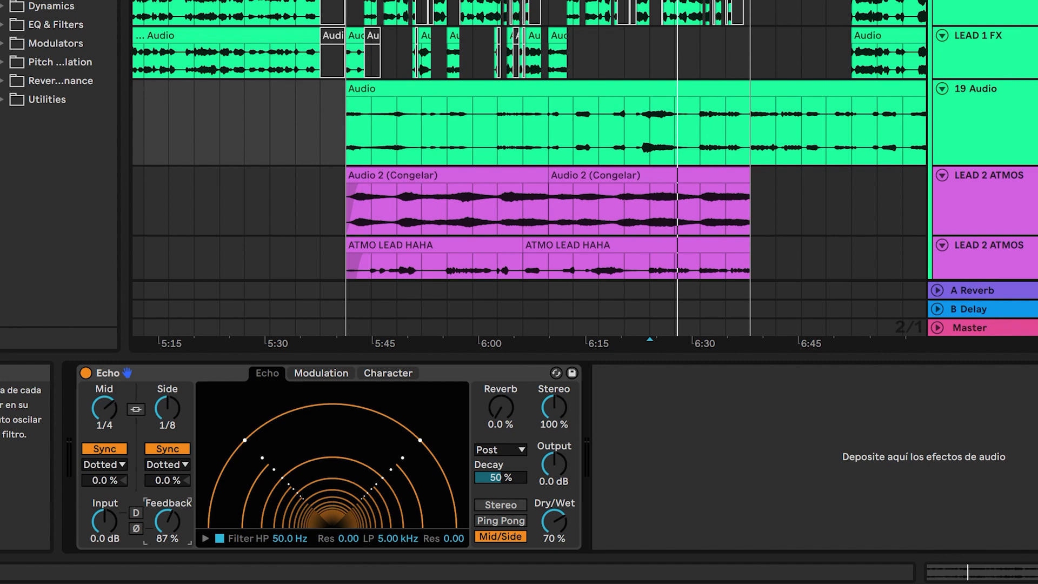
{"action": "left_click_drag", "start_coordinate": [167, 519], "coordinate": [168, 520]}
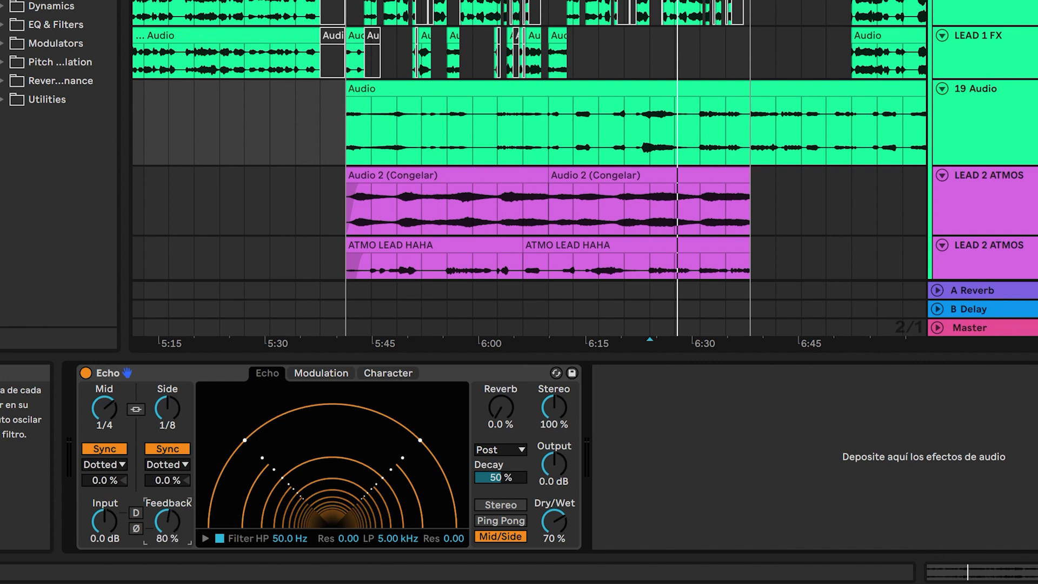
{"action": "left_click_drag", "start_coordinate": [168, 521], "coordinate": [168, 522]}
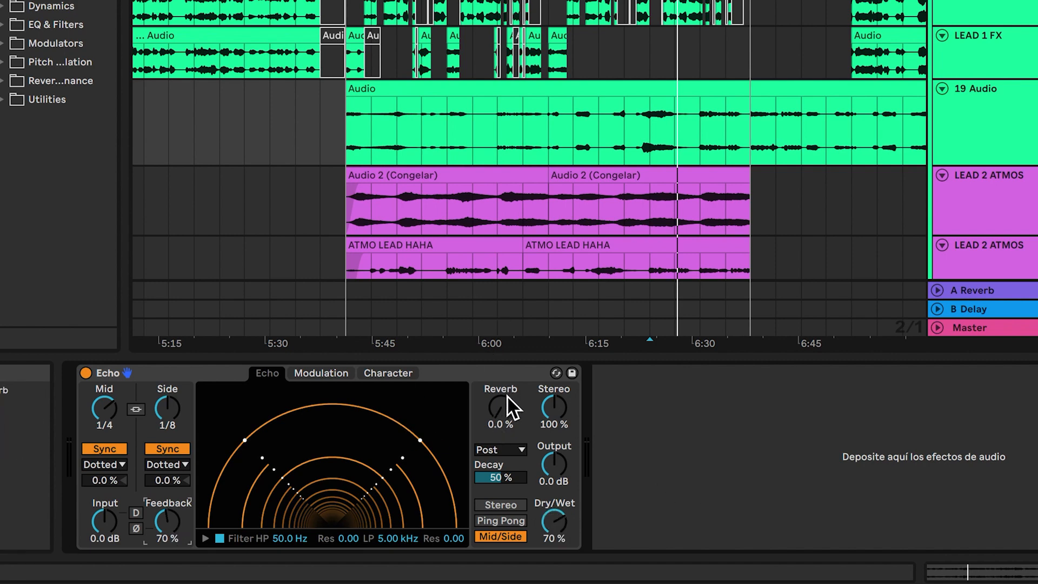
Set Echo's reverb to 66 % with a decay of 70 %, and widen its stereo amount to 146 %
{"action": "mouse_move", "coordinate": [500, 406]}
{"action": "left_mouse_down"}
{"action": "mouse_move", "coordinate": [501, 397]}
{"action": "mouse_move", "coordinate": [498, 411]}
{"action": "left_mouse_up"}
{"action": "left_click_drag", "start_coordinate": [501, 485], "coordinate": [501, 479]}
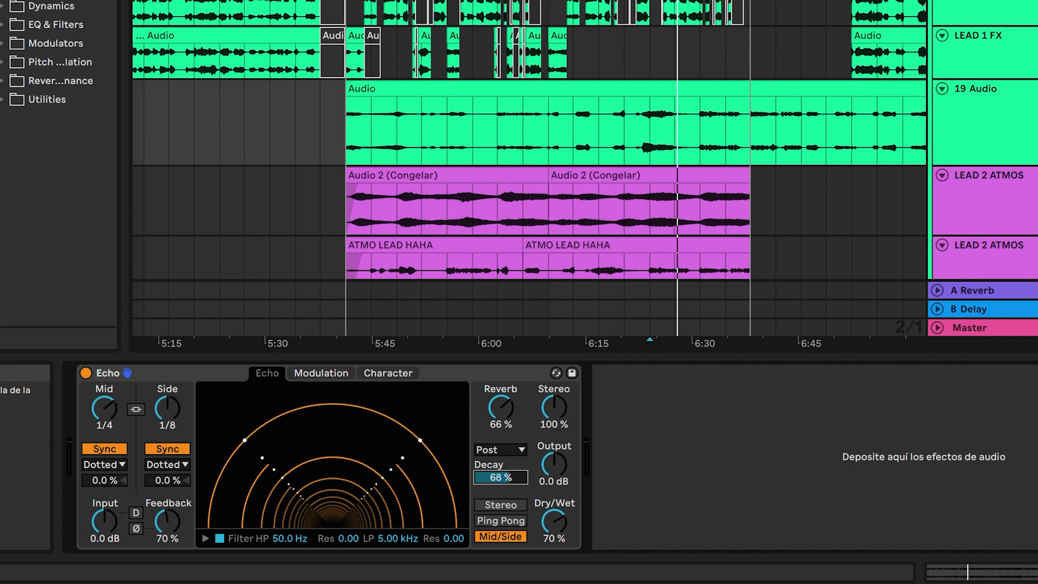
{"action": "left_click_drag", "start_coordinate": [500, 477], "coordinate": [501, 475]}
{"action": "mouse_move", "coordinate": [559, 424]}
{"action": "left_mouse_down"}
{"action": "mouse_move", "coordinate": [558, 401]}
{"action": "mouse_move", "coordinate": [558, 412]}
{"action": "left_mouse_up"}
Open the stretched clip on the 19 Audio track and raise its gain to 2.94 dB
{"action": "double_click", "coordinate": [560, 92]}
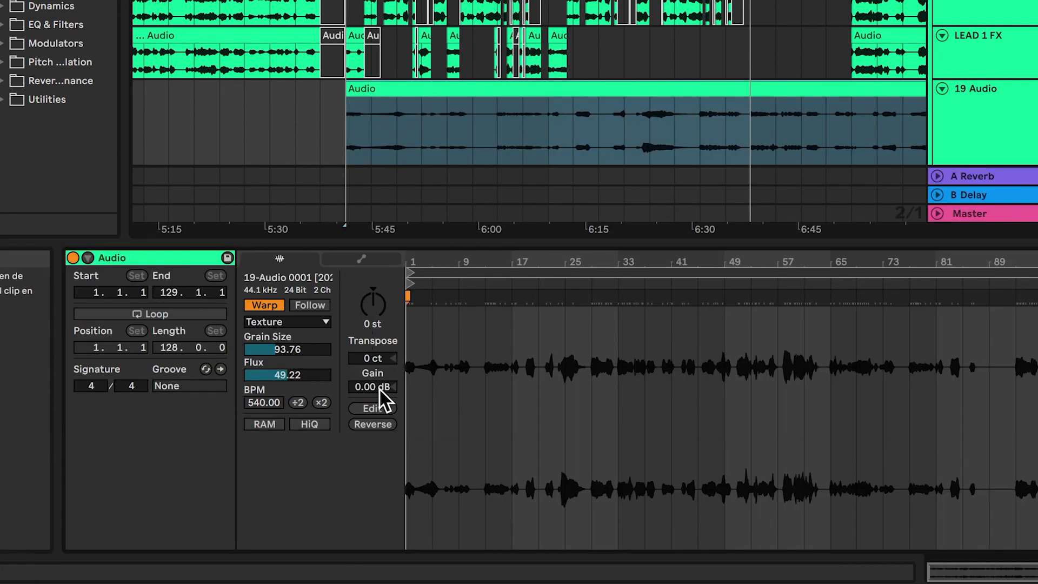
{"action": "mouse_move", "coordinate": [375, 387]}
{"action": "left_mouse_down"}
{"action": "mouse_move", "coordinate": [375, 373]}
{"action": "mouse_move", "coordinate": [372, 382]}
{"action": "left_mouse_up"}
{"action": "left_click", "coordinate": [520, 93]}
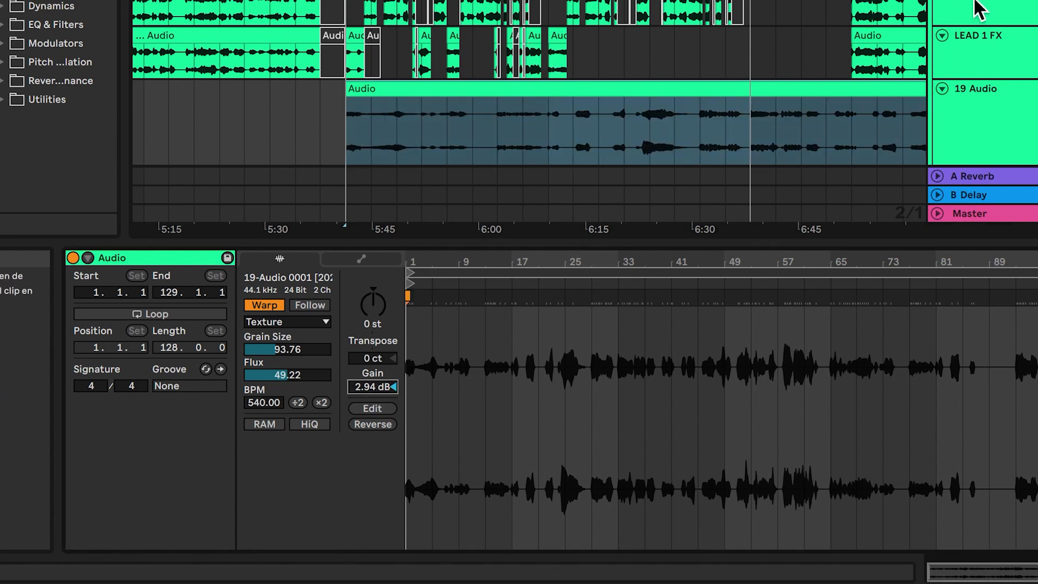
Show the 19 Audio track's devices and play the stretched clip from about its 6:24 position to hear the Echo
{"action": "left_click", "coordinate": [960, 135]}
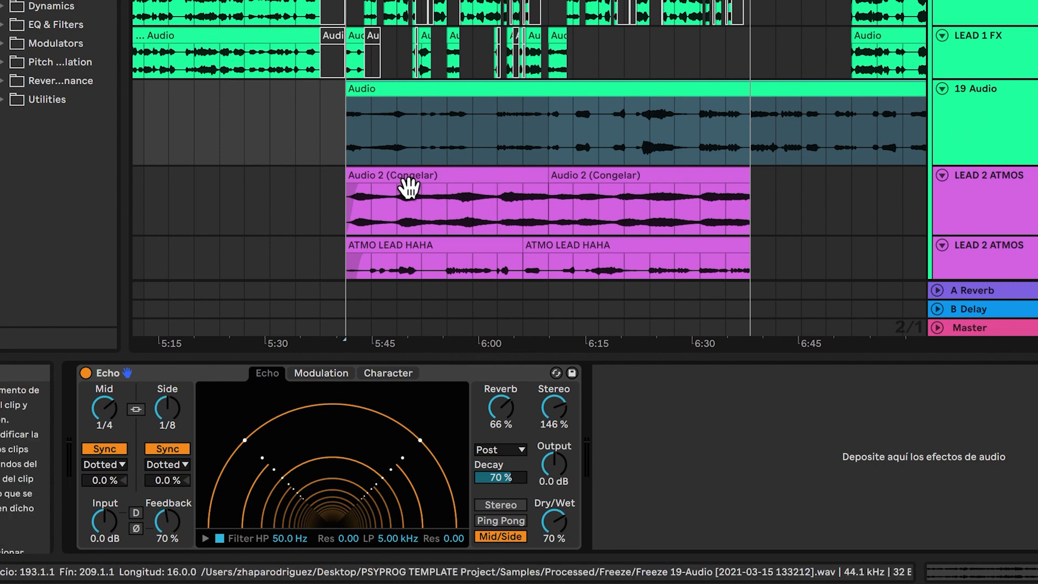
{"action": "left_click", "coordinate": [386, 100]}
{"action": "left_click", "coordinate": [653, 149]}
{"action": "key", "text": "space"}
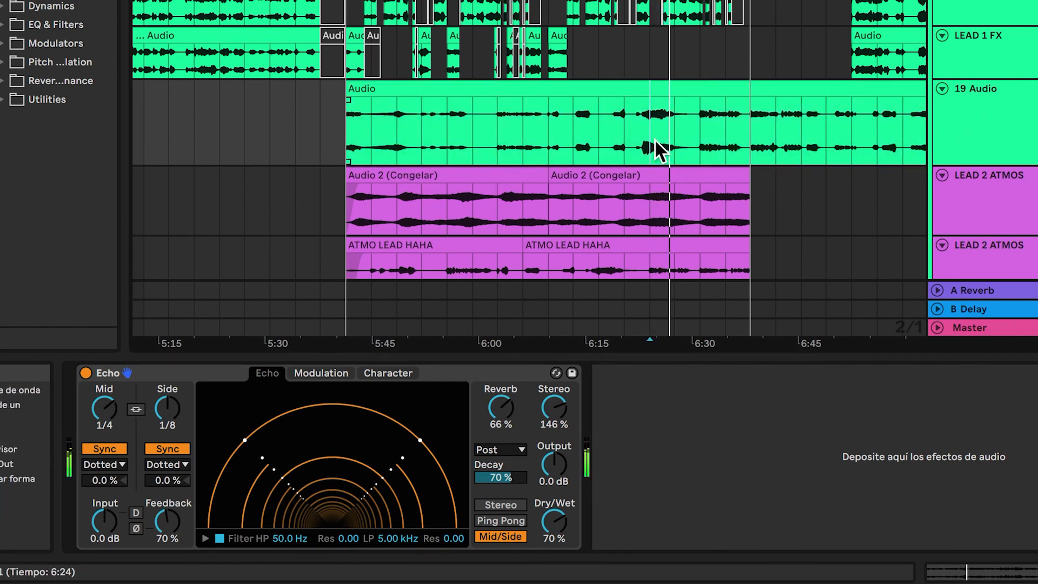
{"action": "left_click", "coordinate": [699, 143]}
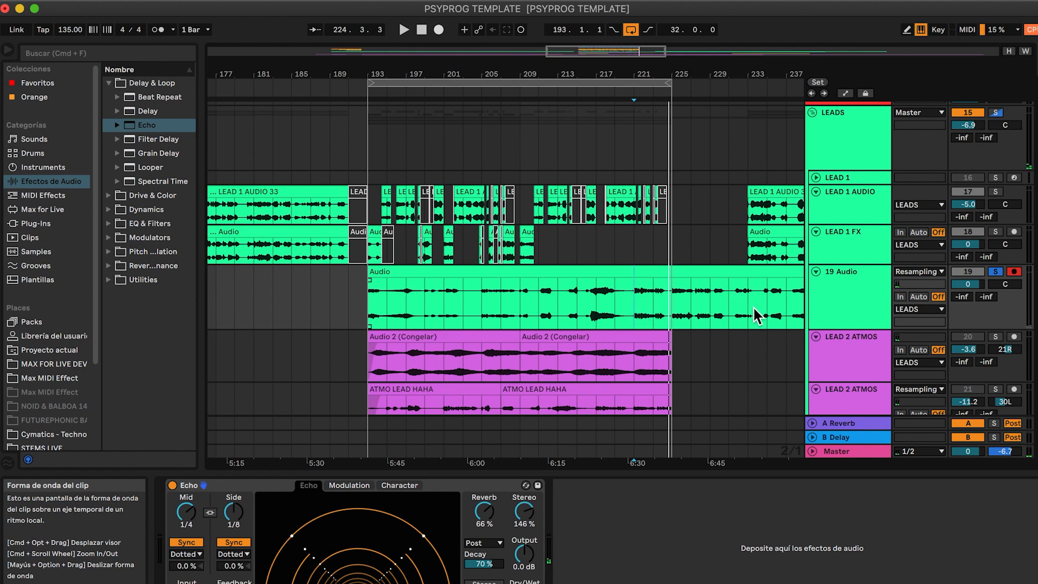
Search the audio effects for Corpus and insert it before Echo on the 19 Audio track, then clear the search
{"action": "left_click", "coordinate": [838, 313]}
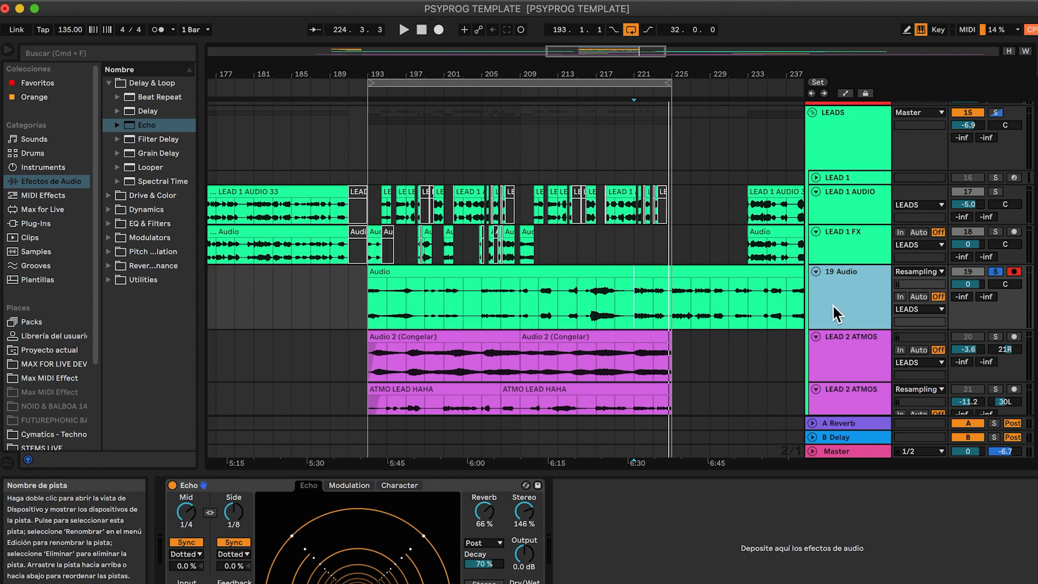
{"action": "left_click", "coordinate": [126, 54]}
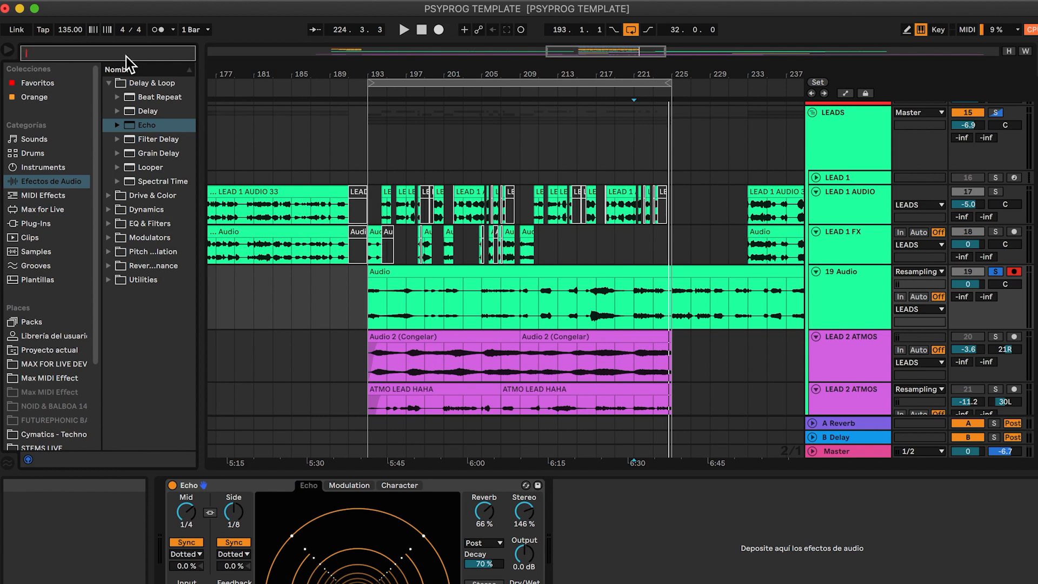
{"action": "type", "text": "corpus"}
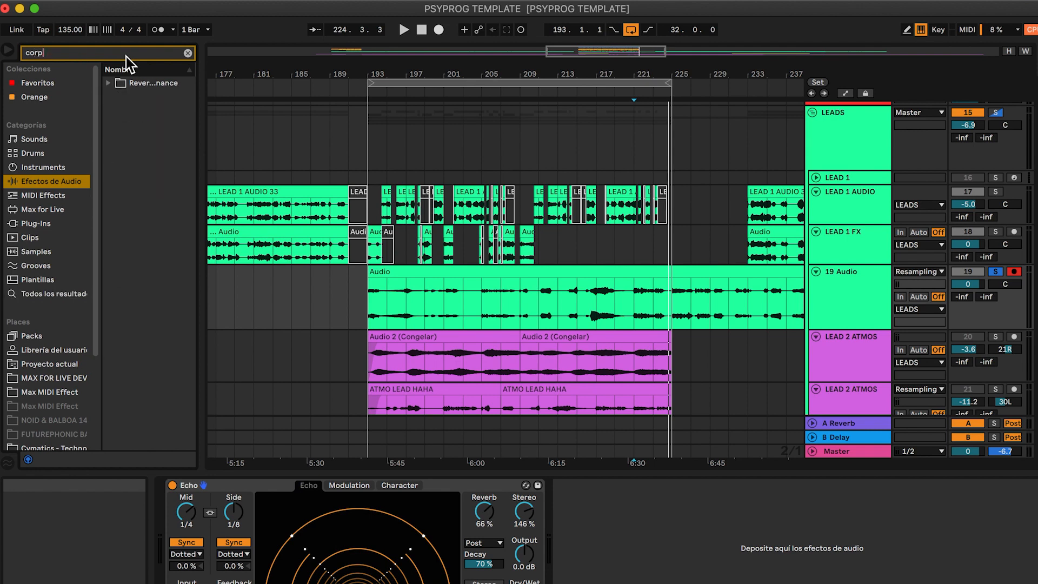
{"action": "left_click", "coordinate": [112, 86]}
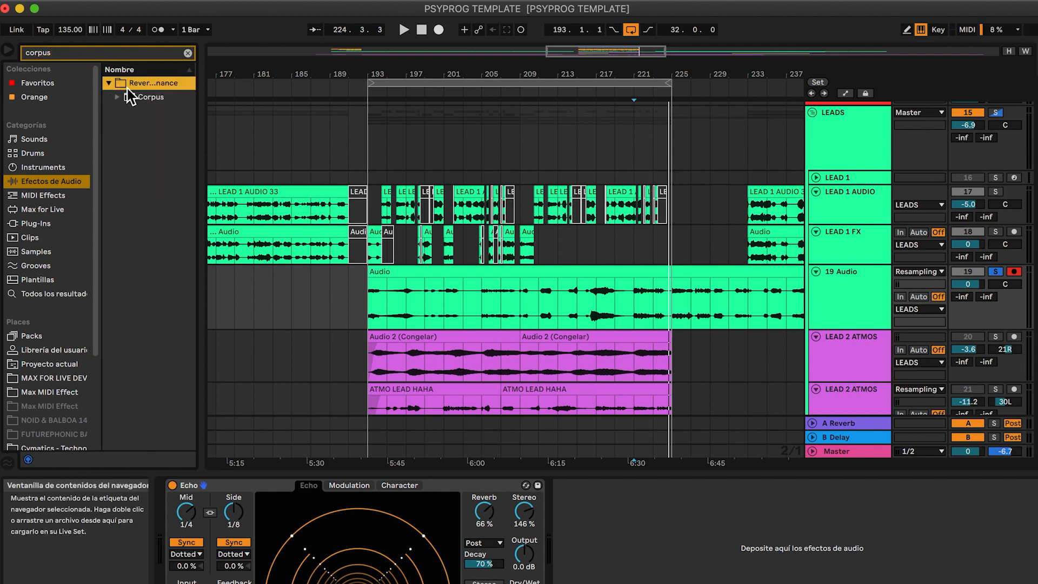
{"action": "left_click", "coordinate": [143, 100]}
{"action": "left_click_drag", "start_coordinate": [165, 108], "coordinate": [187, 570]}
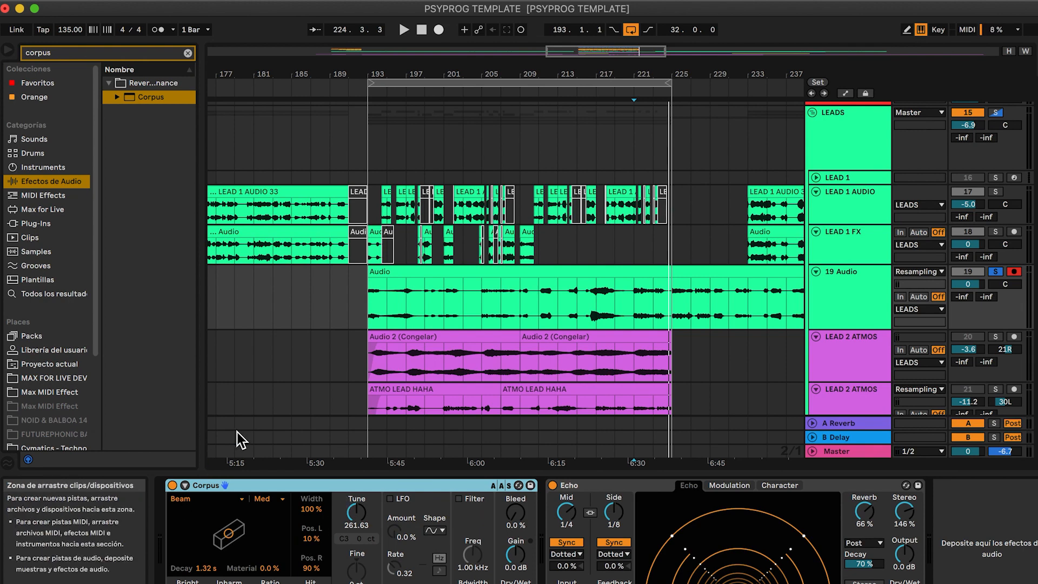
{"action": "left_click", "coordinate": [187, 53]}
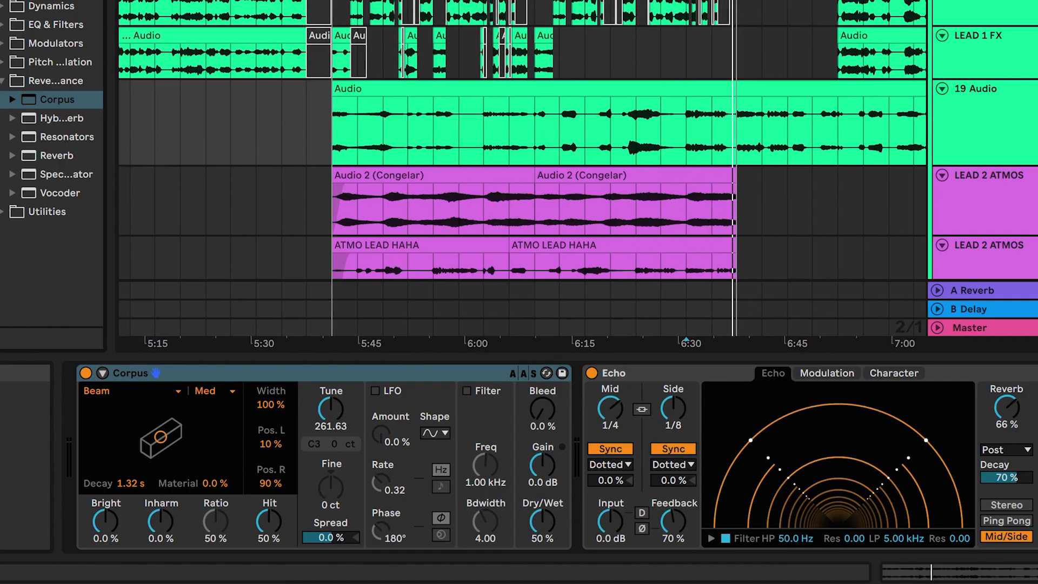
{"action": "left_click_drag", "start_coordinate": [111, 10], "coordinate": [83, 11]}
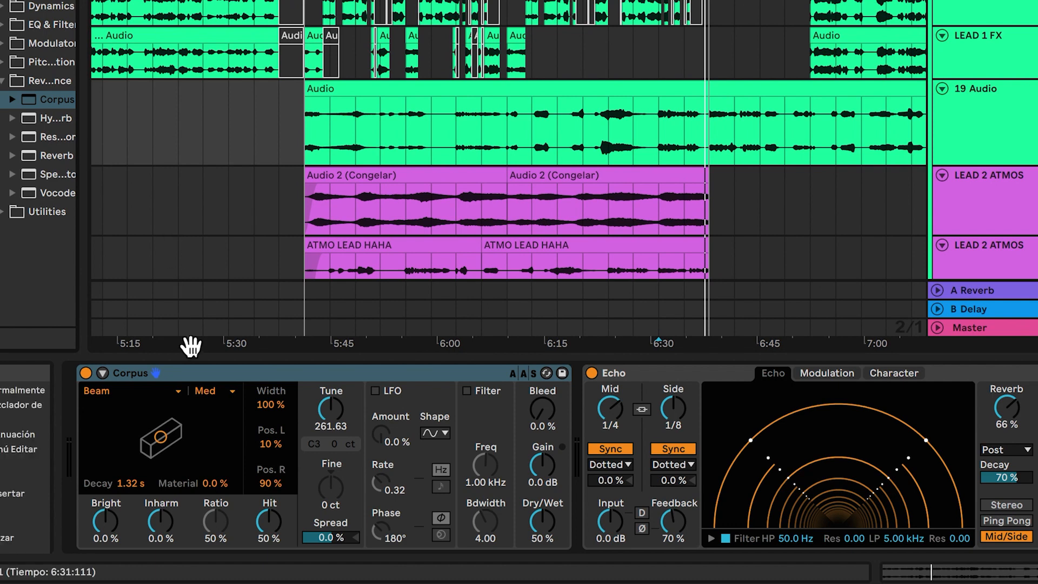
Set Corpus's decay to 10.7 s, change its resonance type to String and enable its LFO
{"action": "left_click", "coordinate": [207, 437]}
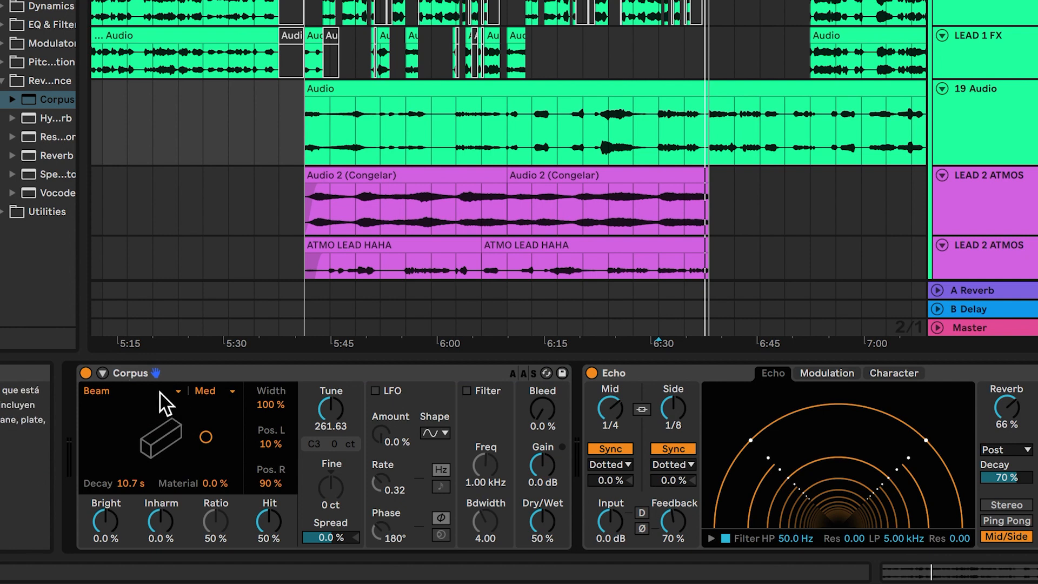
{"action": "left_click", "coordinate": [161, 391]}
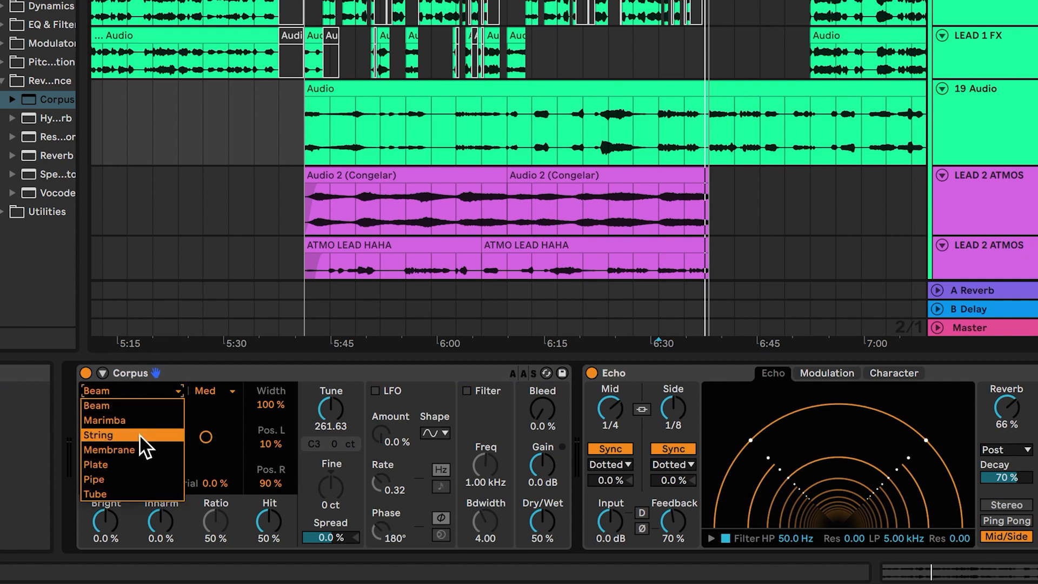
{"action": "left_click", "coordinate": [205, 440]}
{"action": "left_click", "coordinate": [118, 393]}
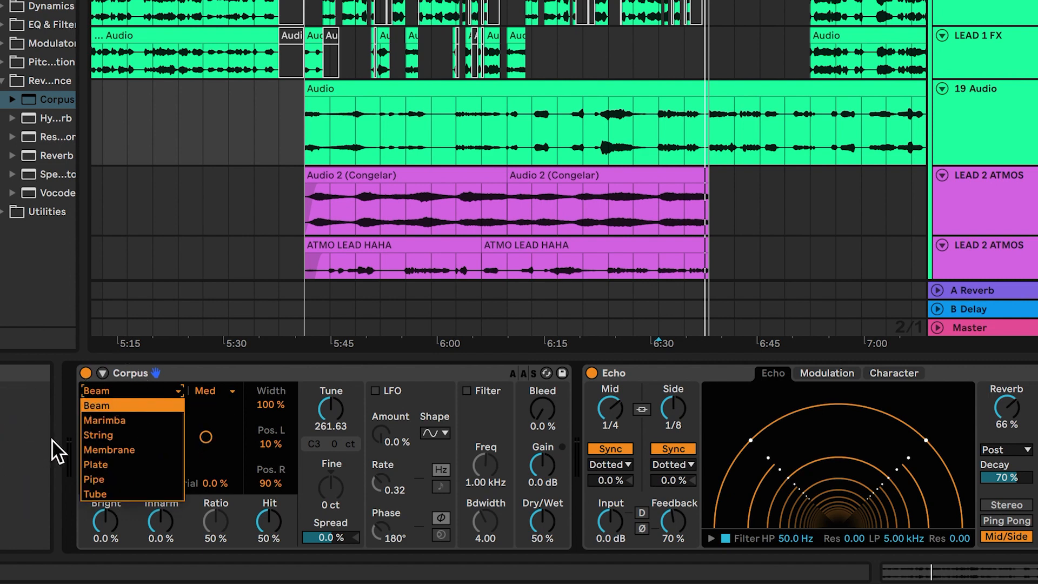
{"action": "left_click", "coordinate": [152, 436]}
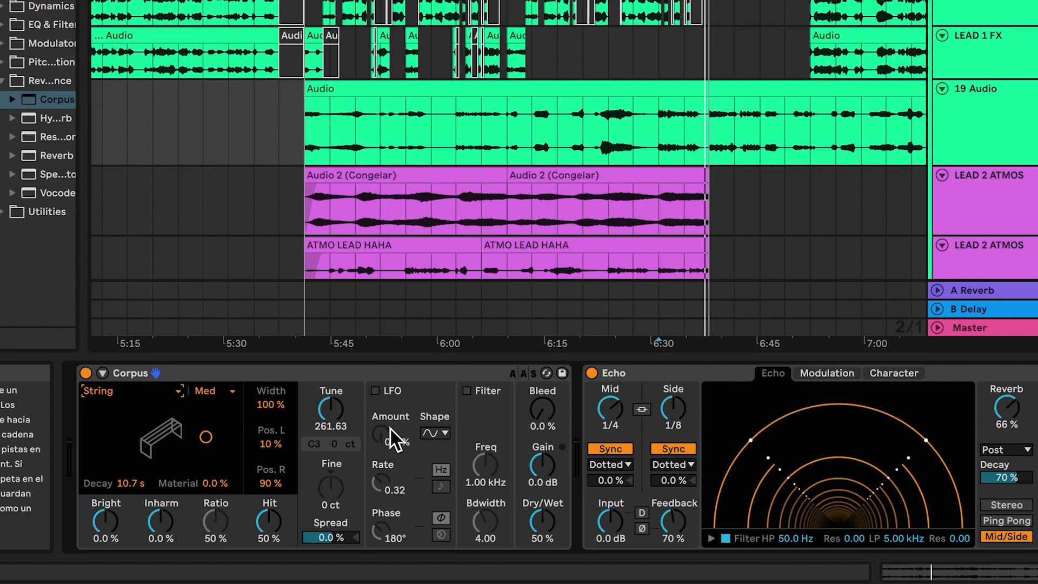
{"action": "left_click", "coordinate": [376, 391]}
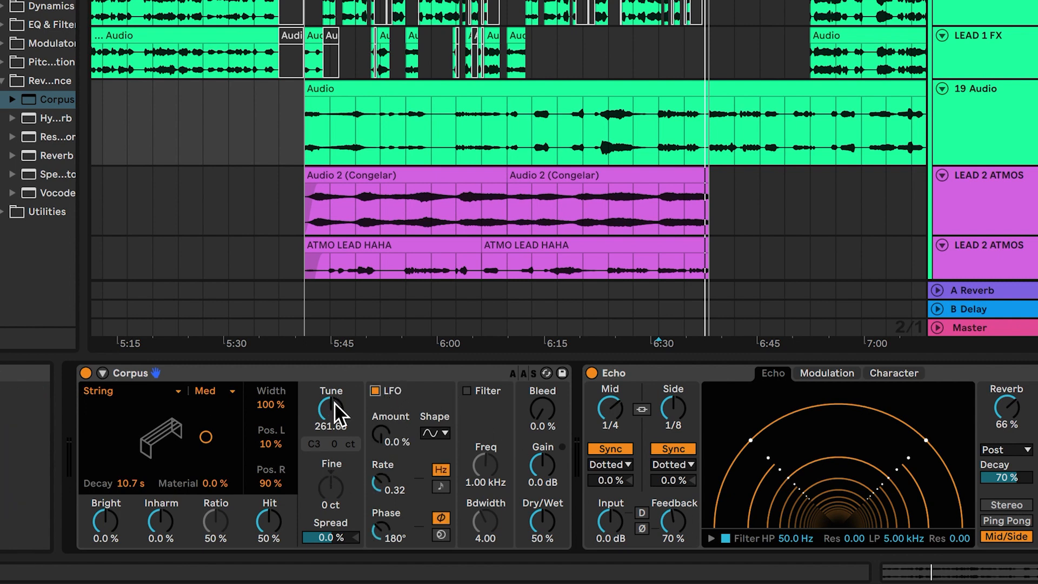
Raise Corpus's tune from its default C3 to D4, 587.33 Hz
{"action": "left_click", "coordinate": [336, 417]}
{"action": "scroll", "coordinate": [336, 407], "scroll_direction": "up", "scroll_amount": 10}
{"action": "scroll", "coordinate": [335, 407], "scroll_direction": "up", "scroll_amount": 8}
{"action": "scroll", "coordinate": [335, 407], "scroll_direction": "up", "scroll_amount": 5}
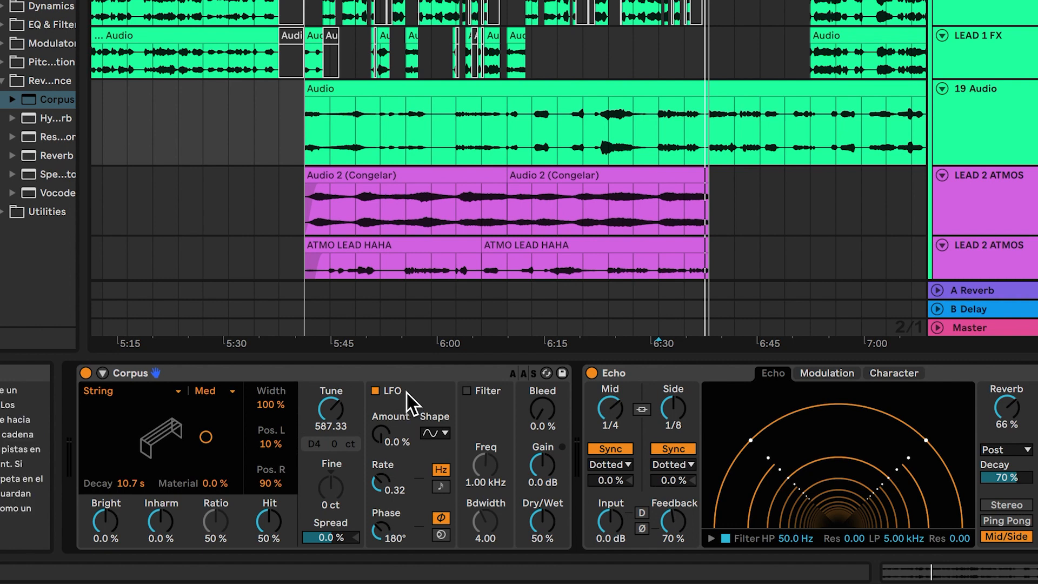
Give Corpus's LFO the stepped random shape, an amount of 100% and a rate of 1.55 Hz
{"action": "left_click", "coordinate": [443, 434]}
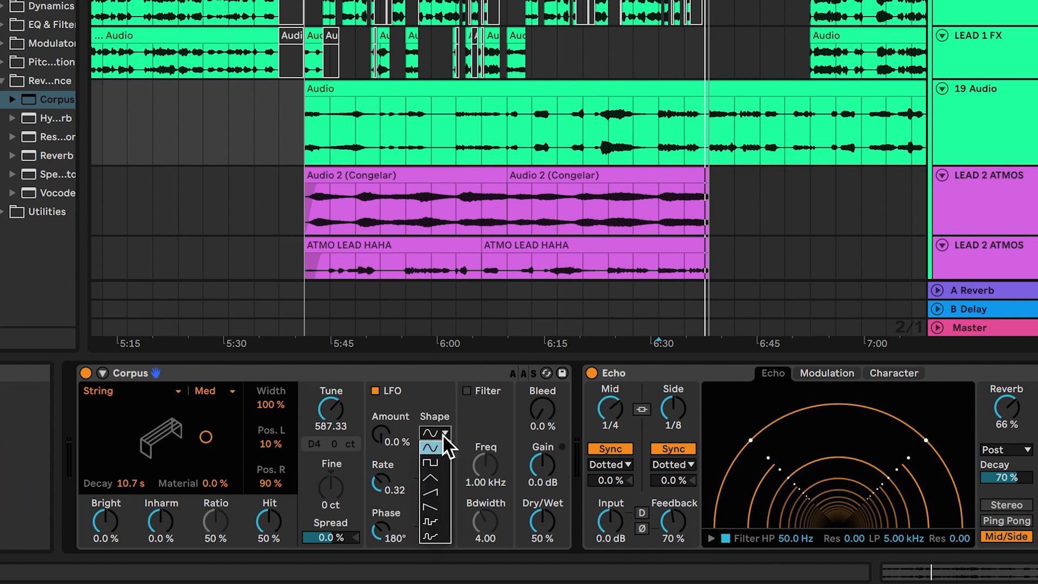
{"action": "left_click", "coordinate": [440, 521]}
{"action": "left_click_drag", "start_coordinate": [385, 437], "coordinate": [385, 378]}
{"action": "left_click_drag", "start_coordinate": [388, 486], "coordinate": [388, 470]}
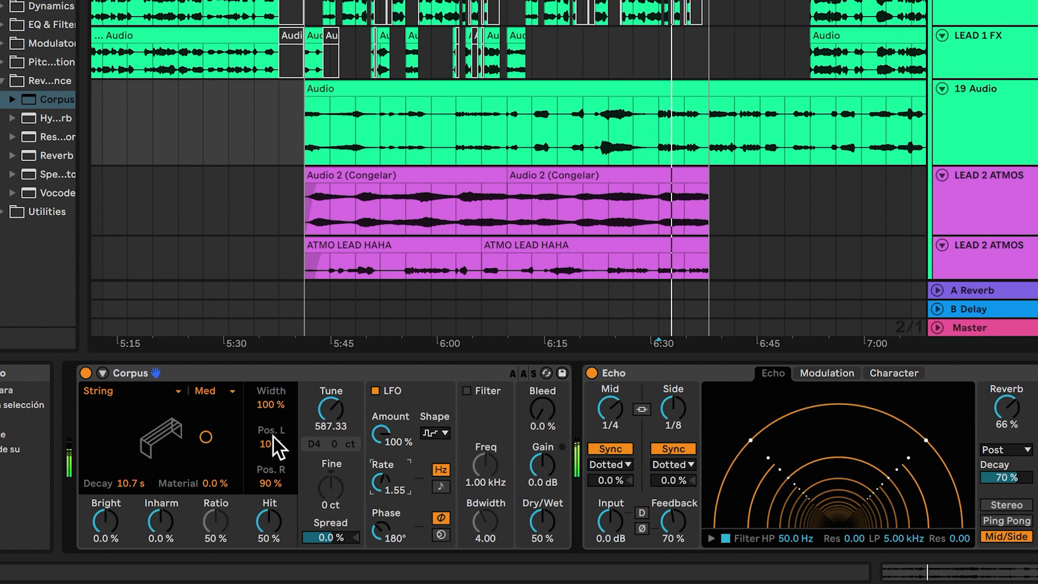
Shorten Corpus's decay to 8.16 s and raise its dry/wet mix to 55%
{"action": "mouse_move", "coordinate": [206, 437]}
{"action": "left_mouse_down"}
{"action": "mouse_move", "coordinate": [204, 425]}
{"action": "mouse_move", "coordinate": [200, 437]}
{"action": "left_mouse_up"}
{"action": "left_click", "coordinate": [551, 518]}
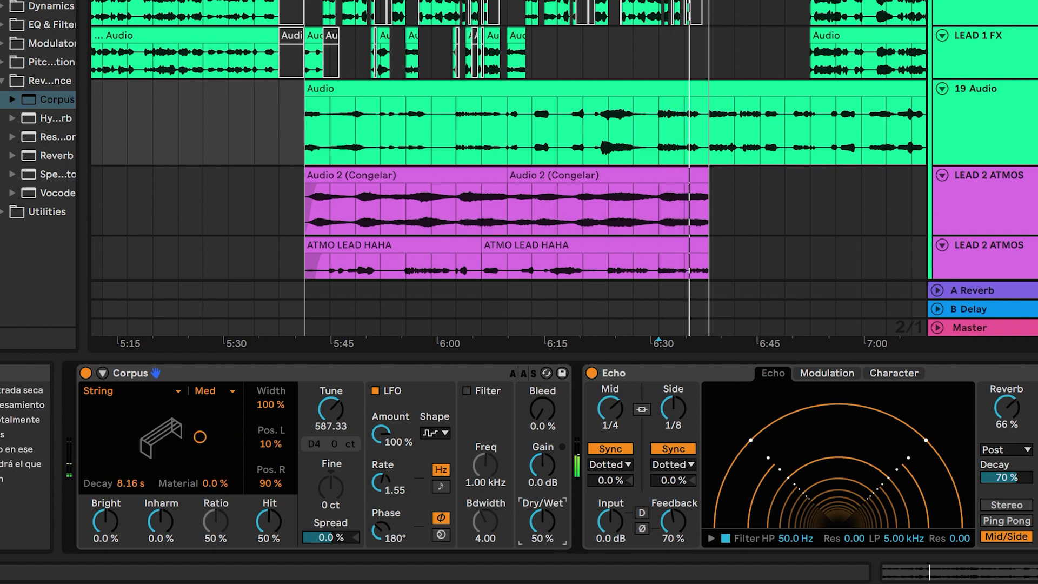
{"action": "left_click_drag", "start_coordinate": [550, 518], "coordinate": [550, 514]}
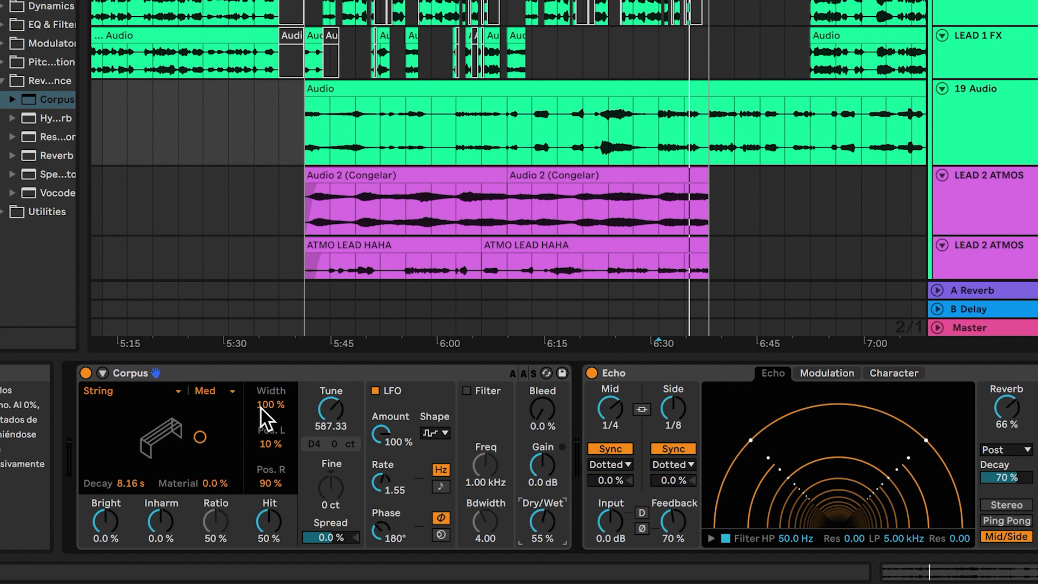
Lower Corpus's gain to -7.9 dB and play the 19 Audio track to hear the effect
{"action": "left_click", "coordinate": [542, 464]}
{"action": "left_click_drag", "start_coordinate": [542, 464], "coordinate": [542, 482]}
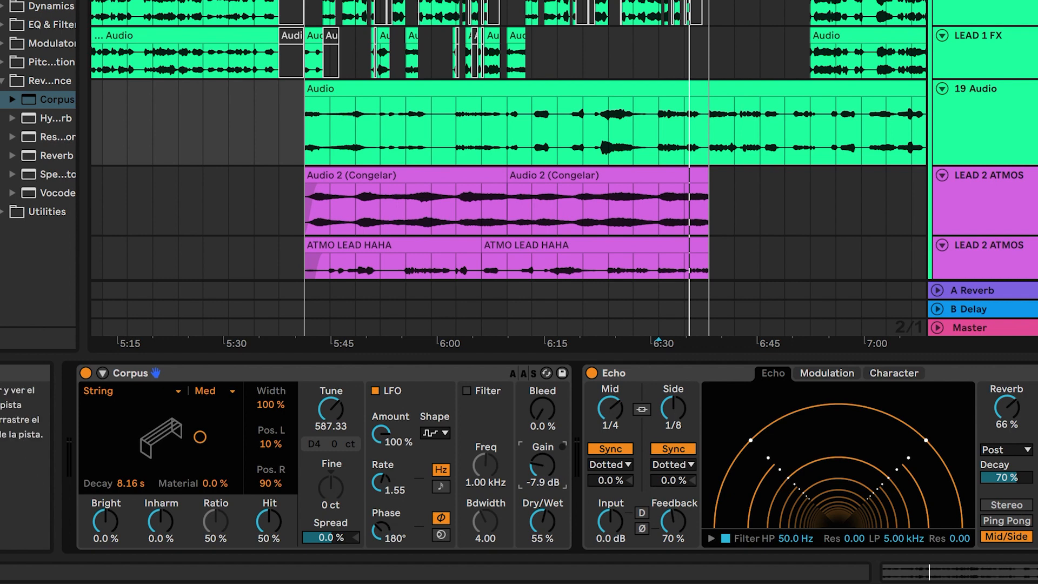
{"action": "left_click", "coordinate": [1027, 89]}
{"action": "key", "text": "space"}
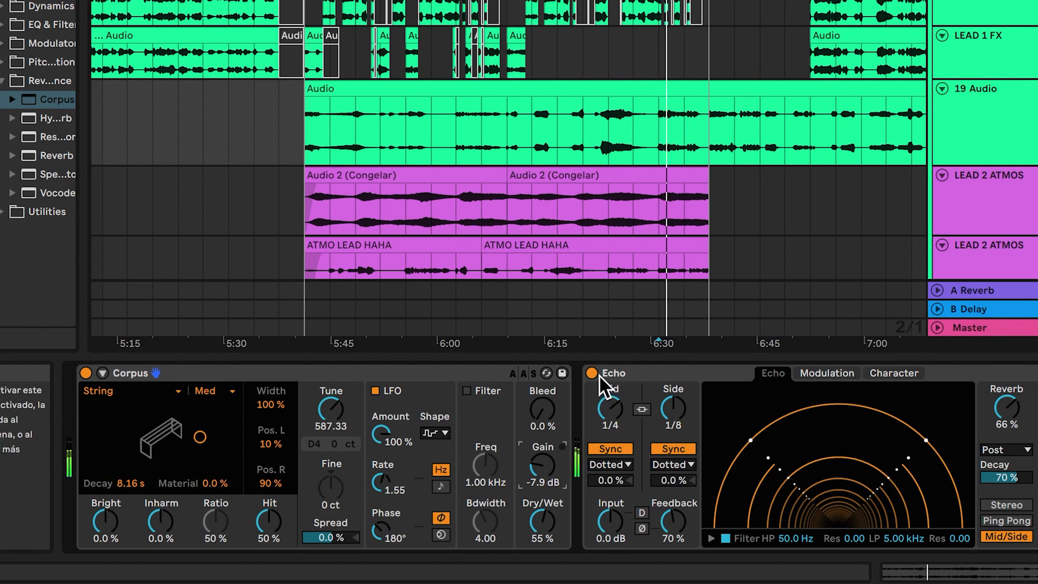
Change Corpus's LFO to the smooth random shape and set the decay to 7.12 s and material to 7.4%
{"action": "mouse_move", "coordinate": [200, 437]}
{"action": "left_mouse_down"}
{"action": "mouse_move", "coordinate": [226, 412]}
{"action": "mouse_move", "coordinate": [184, 433]}
{"action": "left_mouse_up"}
{"action": "left_click", "coordinate": [442, 432]}
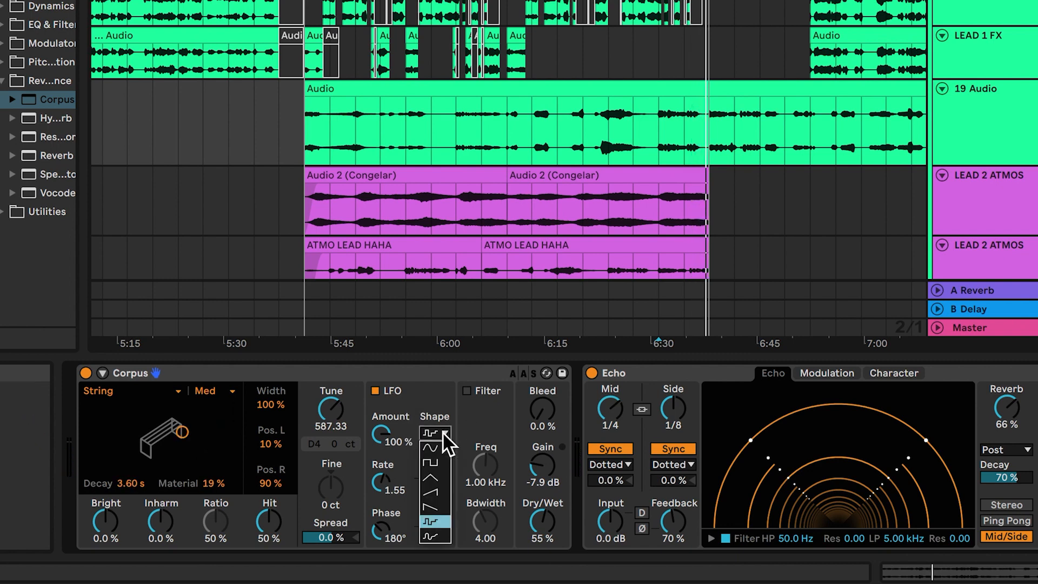
{"action": "left_click", "coordinate": [440, 533]}
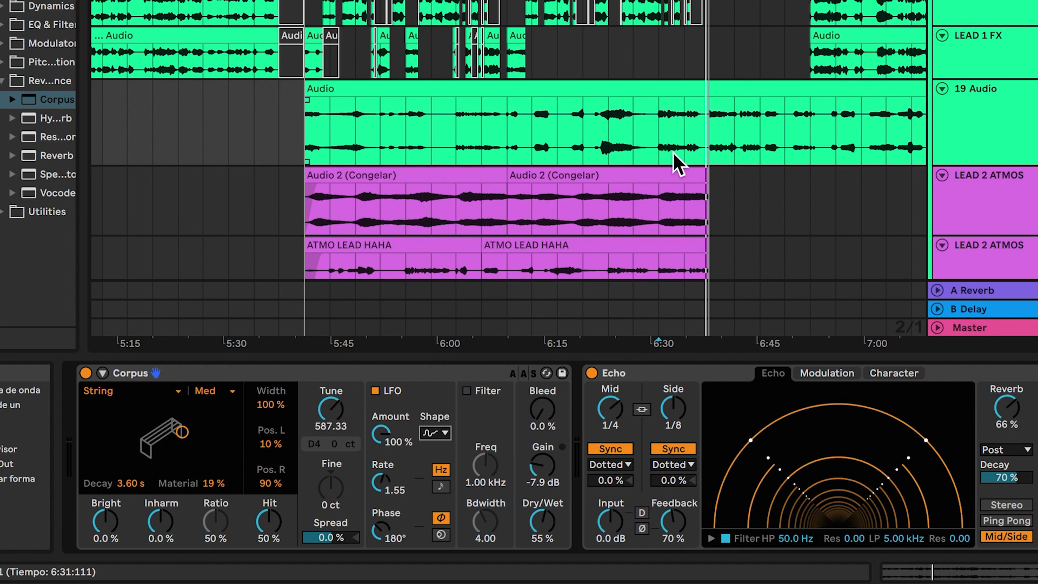
{"action": "mouse_move", "coordinate": [182, 432]}
{"action": "left_mouse_down"}
{"action": "mouse_move", "coordinate": [226, 422]}
{"action": "mouse_move", "coordinate": [197, 436]}
{"action": "left_mouse_up"}
{"action": "key", "text": "space"}
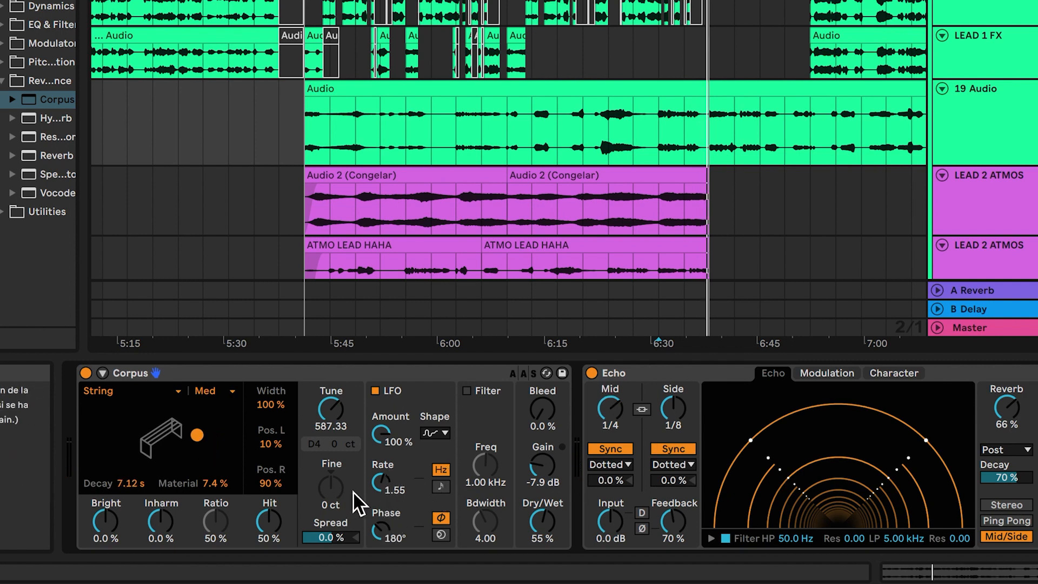
Sync Corpus's LFO rate to the tempo at 5/16 and set decay to 13.5 s and material to -3.7% during playback
{"action": "left_click", "coordinate": [441, 486]}
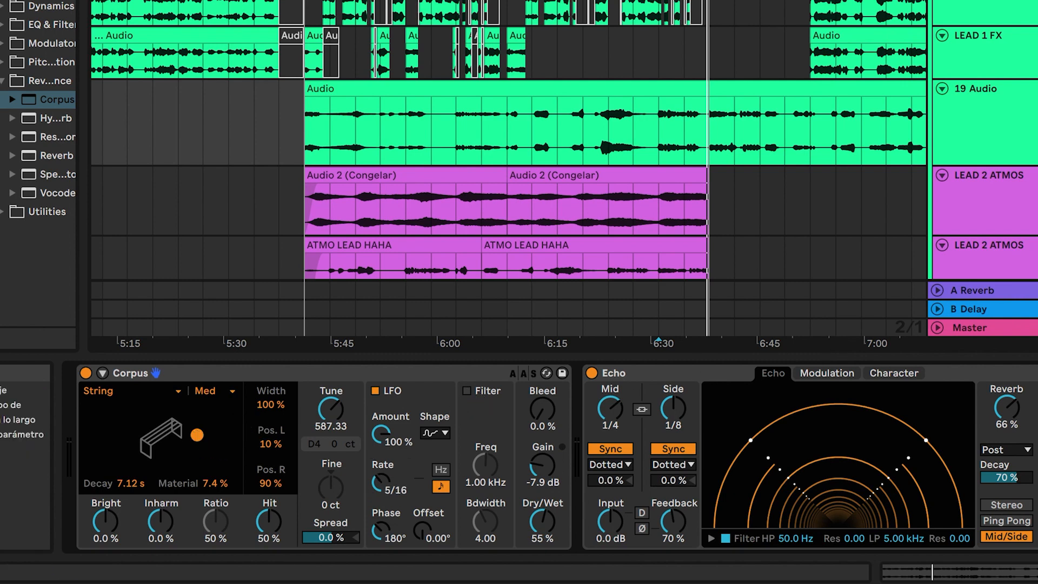
{"action": "key", "text": "space"}
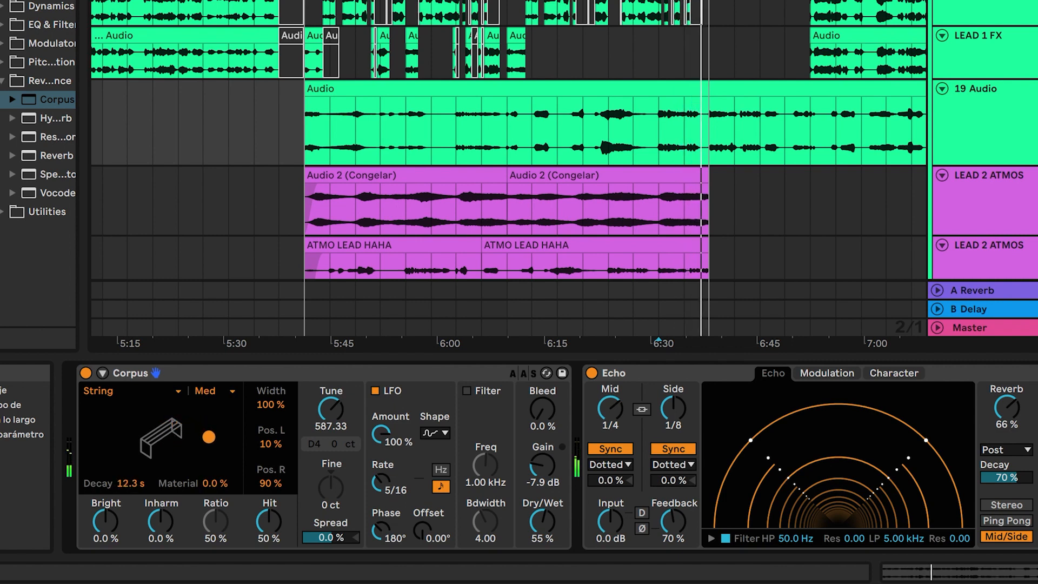
{"action": "key", "text": "space"}
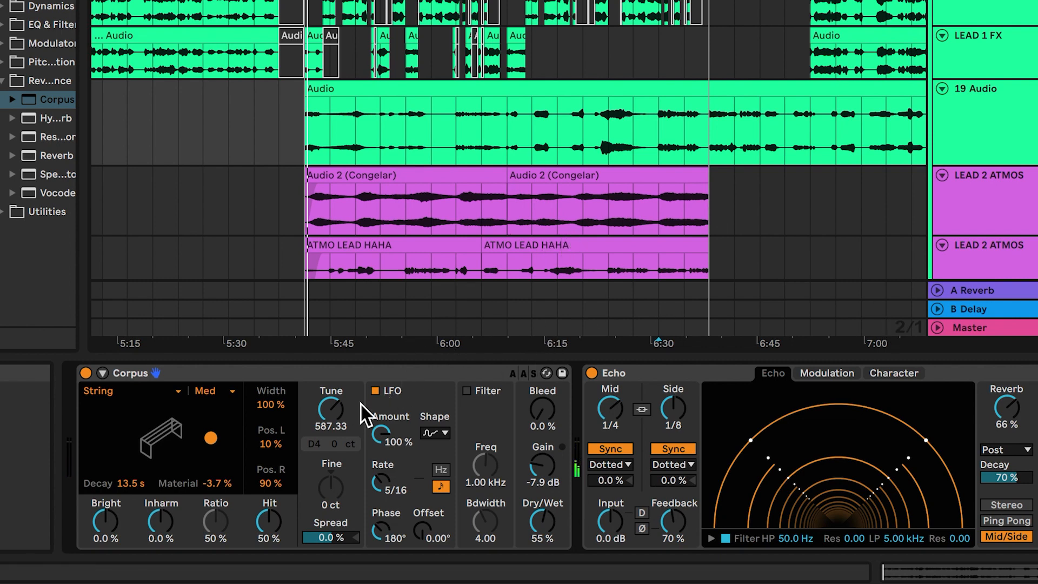
{"action": "left_click", "coordinate": [714, 369]}
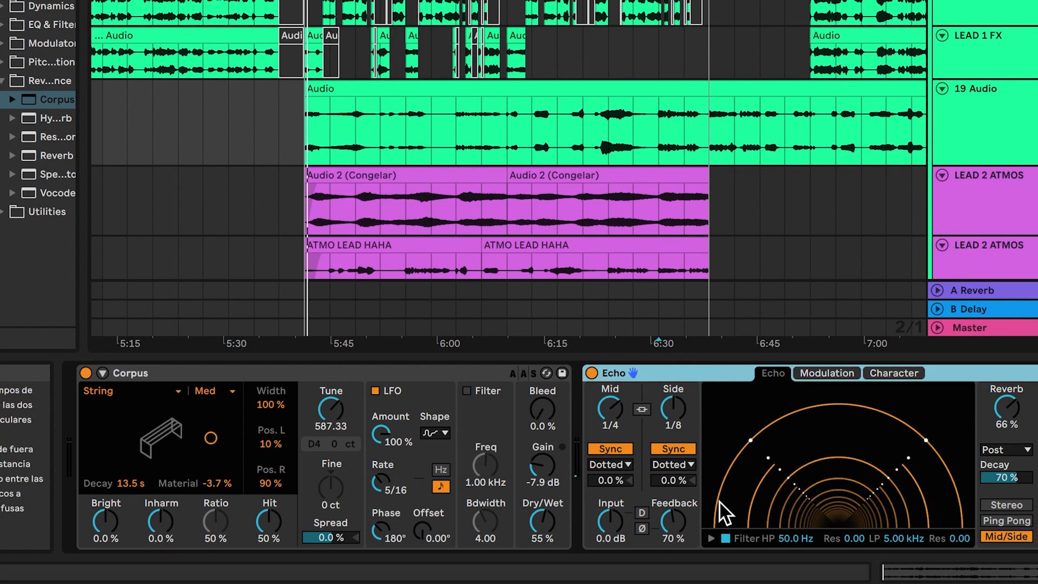
{"action": "left_click", "coordinate": [446, 371]}
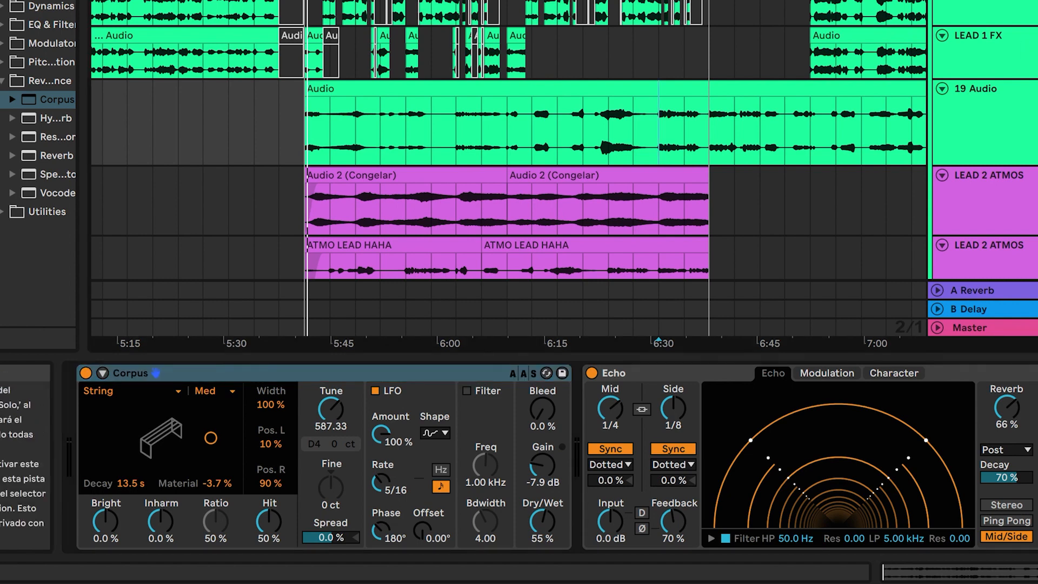
Collapse both LEAD 2 ATMOS tracks and select the stretched clip on the 19 Audio track
{"action": "scroll", "coordinate": [508, 141], "scroll_direction": "down", "scroll_amount": 3}
{"action": "scroll", "coordinate": [508, 141], "scroll_direction": "up", "scroll_amount": 1}
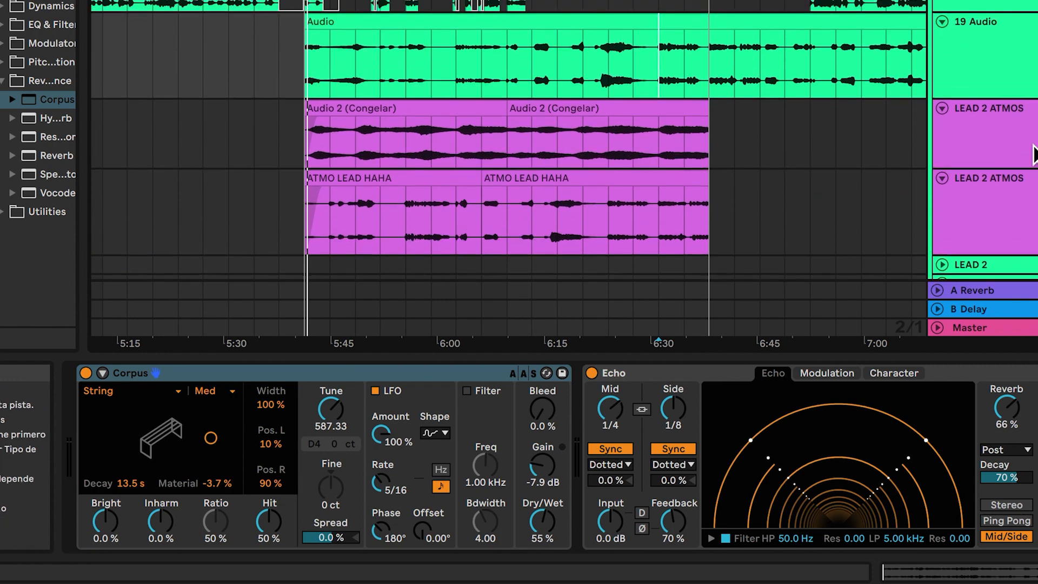
{"action": "left_click", "coordinate": [941, 109]}
{"action": "left_click", "coordinate": [942, 126]}
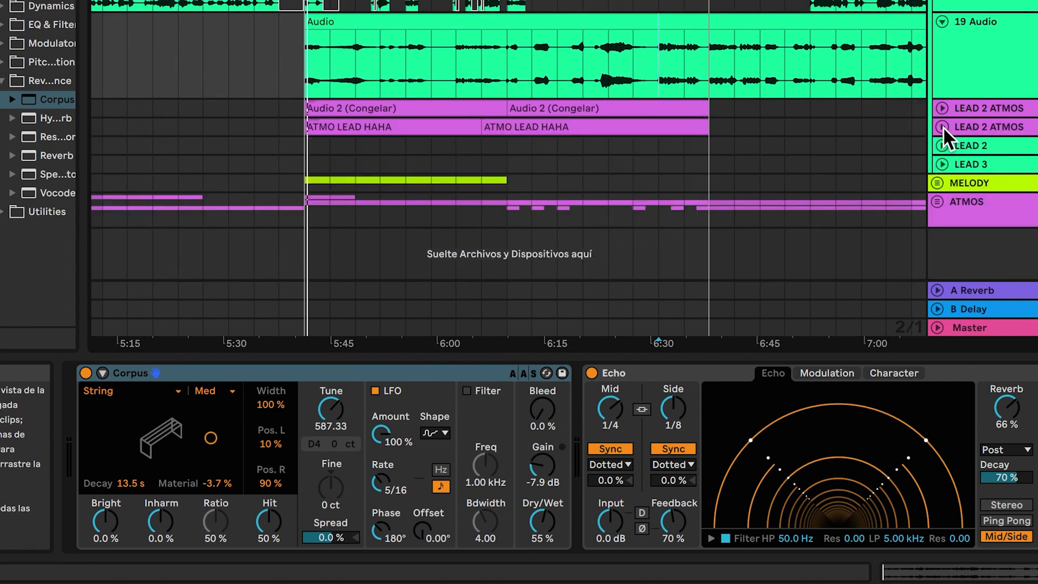
{"action": "scroll", "coordinate": [527, 22], "scroll_direction": "up", "scroll_amount": 1}
{"action": "scroll", "coordinate": [524, 11], "scroll_direction": "up", "scroll_amount": 1}
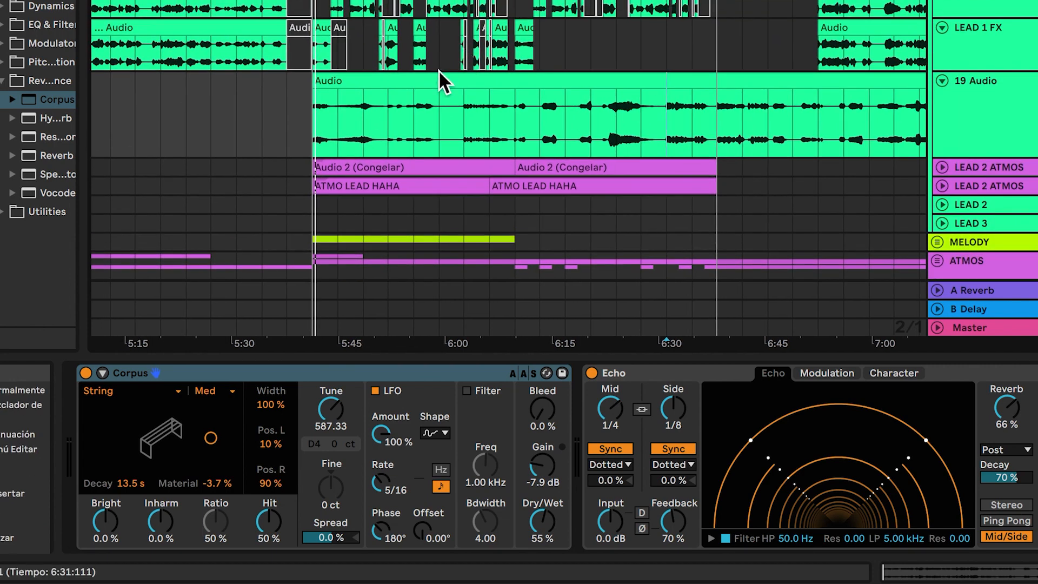
{"action": "left_click", "coordinate": [442, 88]}
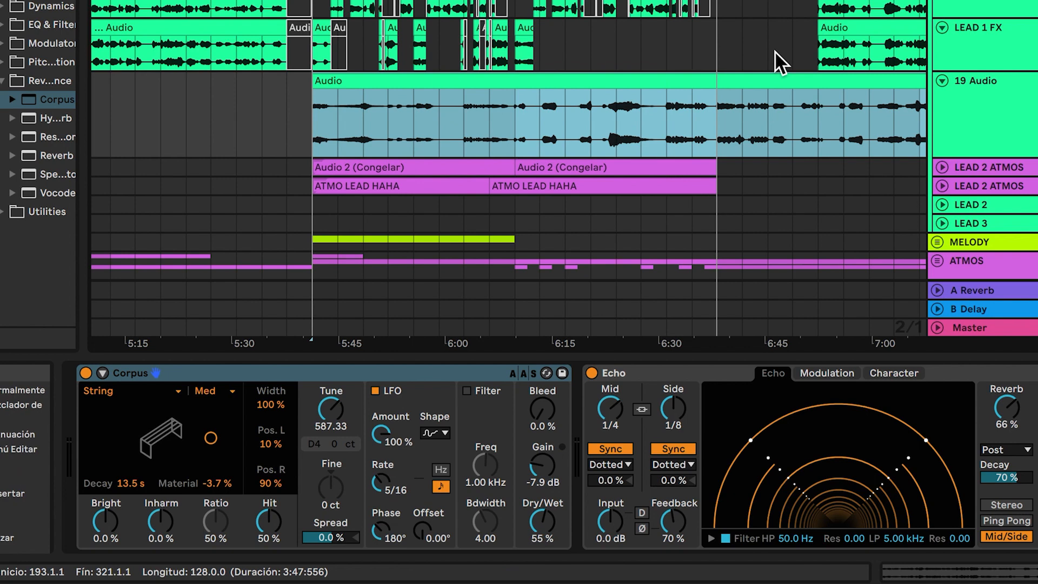
Expand both LEAD 2 ATMOS tracks to inspect their device chains, and collapse them again
{"action": "left_click", "coordinate": [940, 163]}
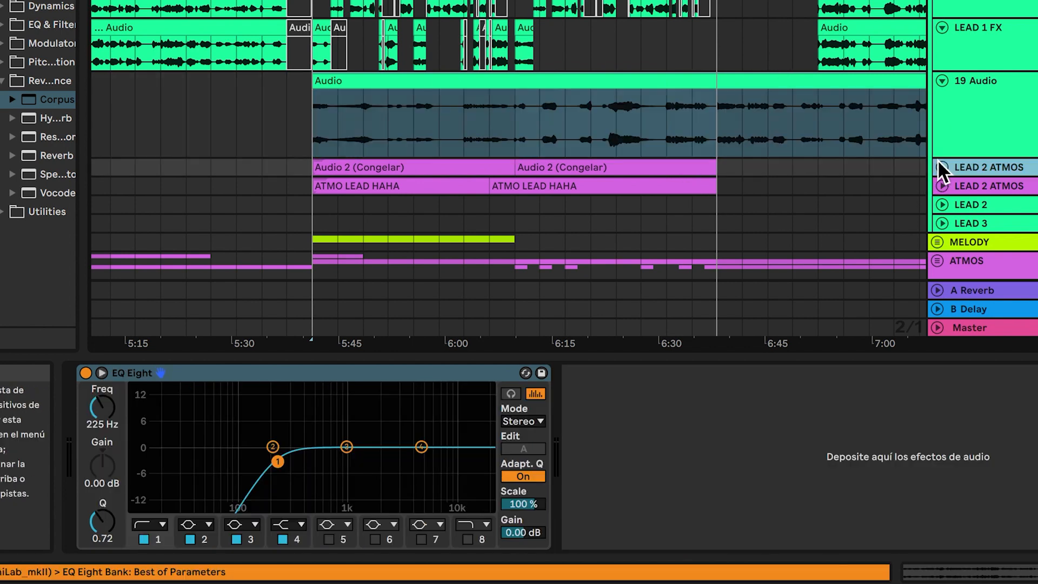
{"action": "left_click", "coordinate": [943, 168]}
{"action": "left_click", "coordinate": [944, 234]}
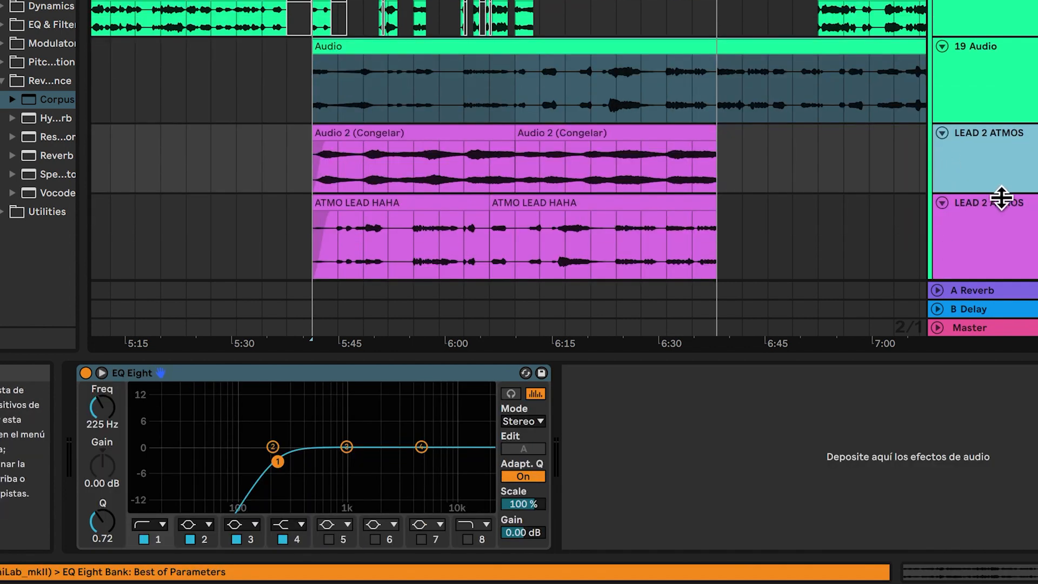
{"action": "left_click", "coordinate": [982, 192]}
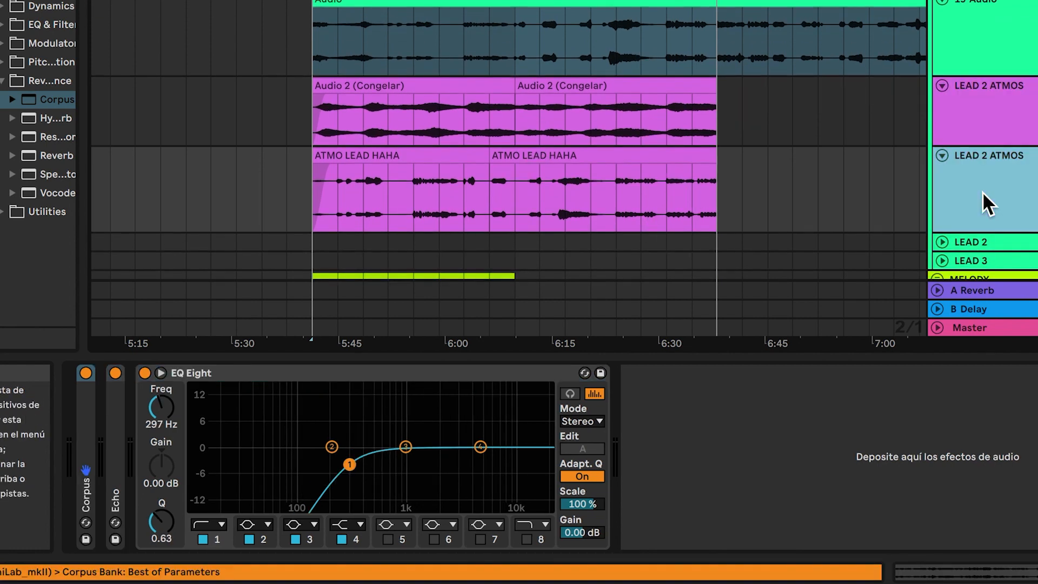
{"action": "left_click", "coordinate": [1000, 131]}
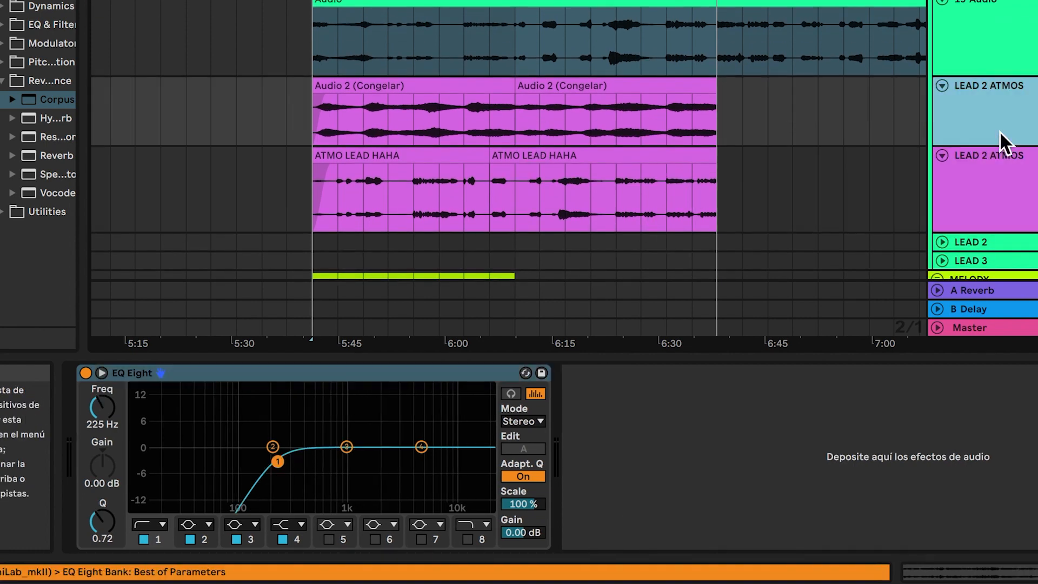
{"action": "left_click", "coordinate": [943, 86]}
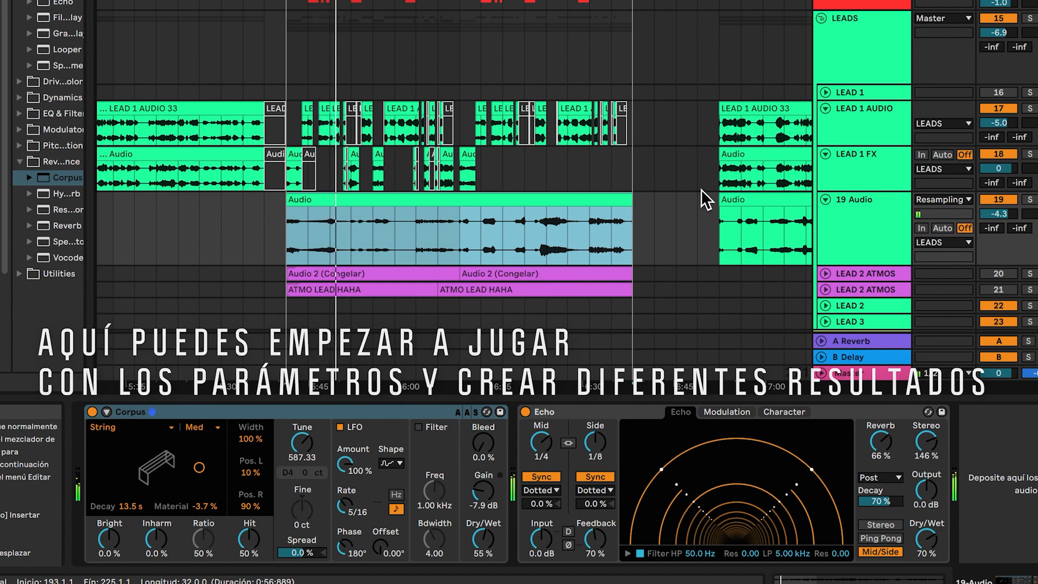
Adjust the 19 Audio track's volume and switch Echo's Side delay from Sync to Time at 354 ms
{"action": "left_click", "coordinate": [998, 214]}
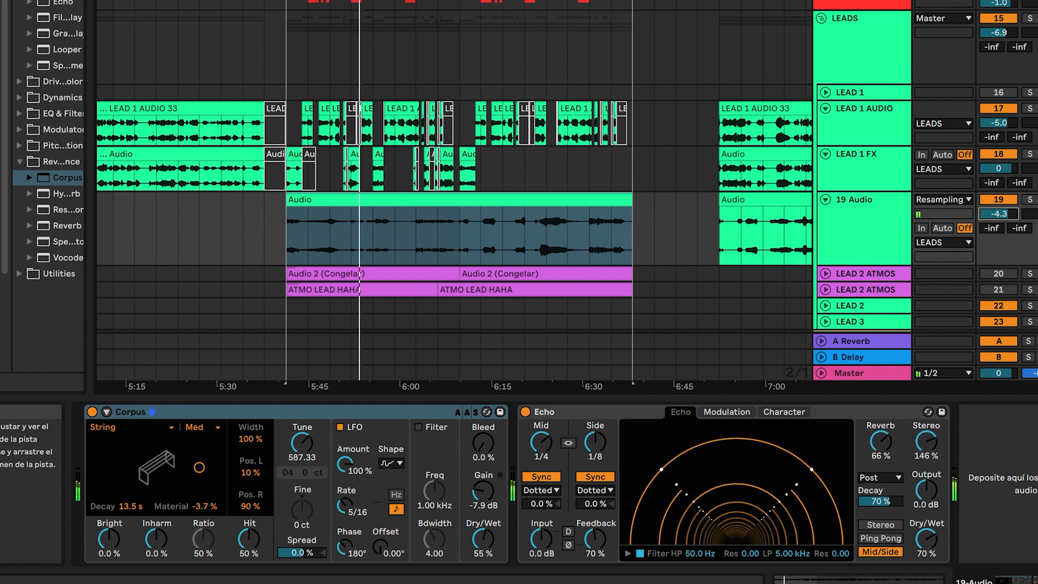
{"action": "left_click_drag", "start_coordinate": [997, 214], "coordinate": [998, 213]}
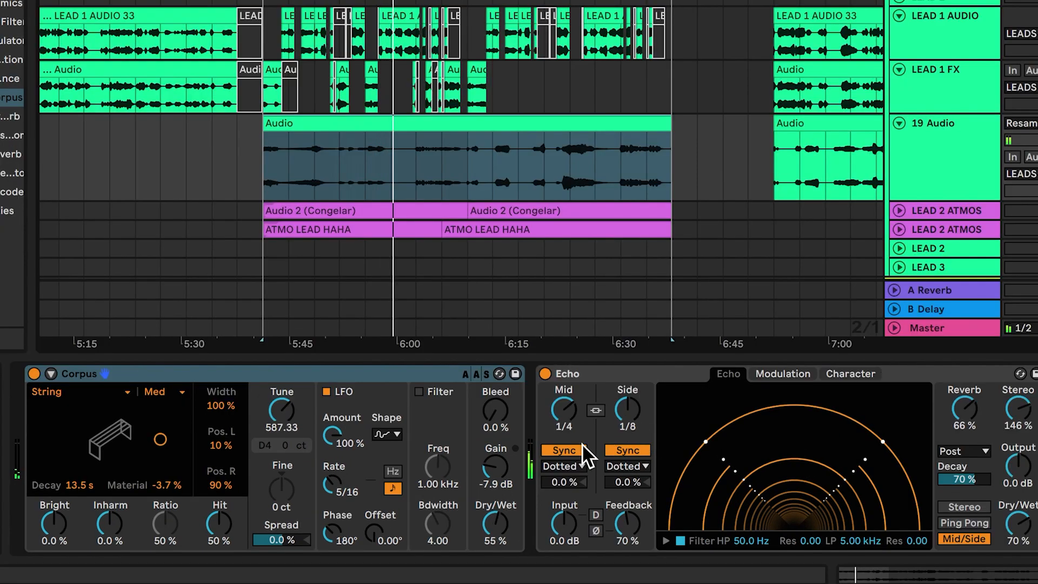
{"action": "left_click", "coordinate": [632, 452]}
{"action": "left_click", "coordinate": [628, 450]}
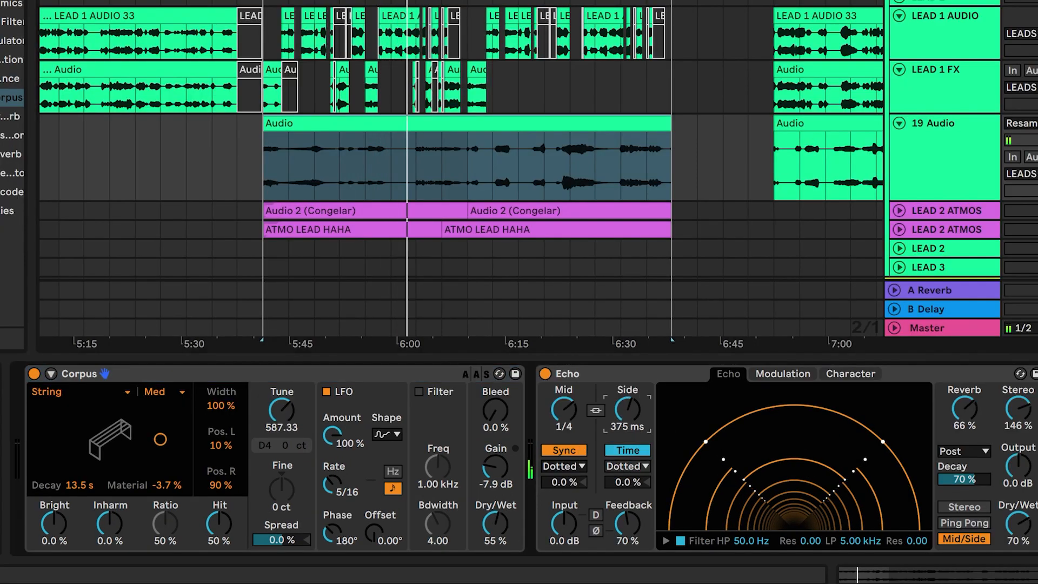
{"action": "mouse_move", "coordinate": [627, 409]}
{"action": "left_mouse_down"}
{"action": "mouse_move", "coordinate": [627, 457]}
{"action": "mouse_move", "coordinate": [628, 414]}
{"action": "left_mouse_up"}
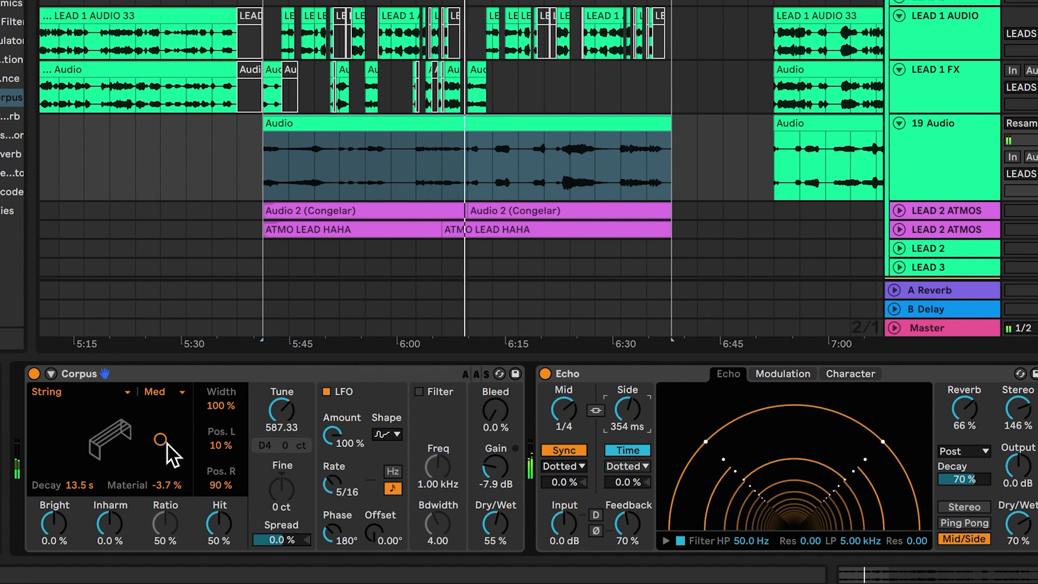
Change Corpus to Beam resonance at High quality with a 4.13 s decay, 0.0% material and the stepped random LFO shape
{"action": "left_click_drag", "start_coordinate": [160, 440], "coordinate": [145, 420]}
{"action": "left_click", "coordinate": [383, 434]}
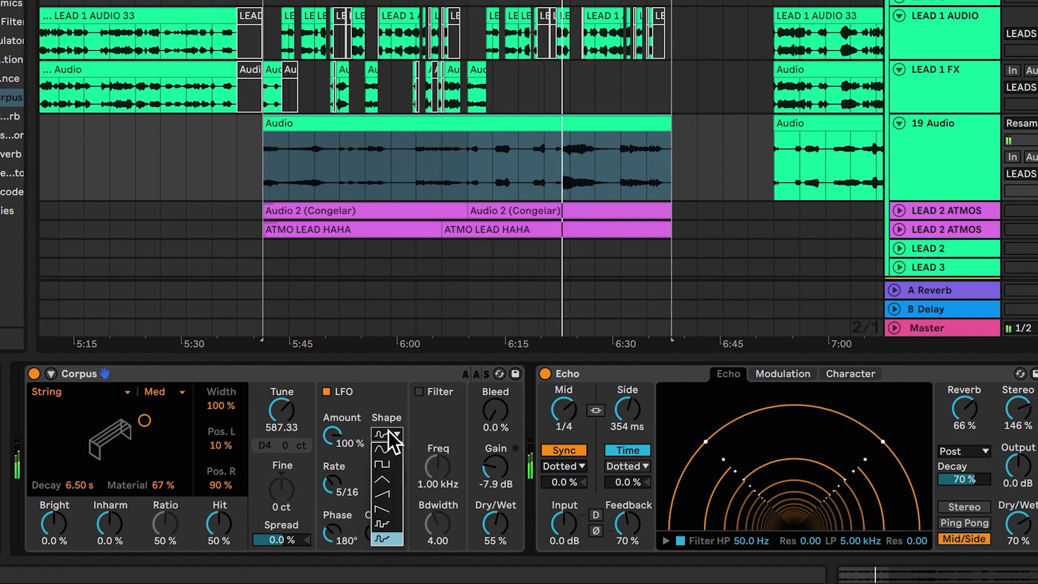
{"action": "left_click", "coordinate": [383, 523]}
{"action": "mouse_move", "coordinate": [144, 420]}
{"action": "left_mouse_down"}
{"action": "mouse_move", "coordinate": [176, 421]}
{"action": "mouse_move", "coordinate": [169, 437]}
{"action": "mouse_move", "coordinate": [153, 429]}
{"action": "mouse_move", "coordinate": [180, 418]}
{"action": "mouse_move", "coordinate": [172, 439]}
{"action": "mouse_move", "coordinate": [144, 430]}
{"action": "mouse_move", "coordinate": [168, 422]}
{"action": "mouse_move", "coordinate": [176, 434]}
{"action": "mouse_move", "coordinate": [137, 431]}
{"action": "left_mouse_up"}
{"action": "left_click", "coordinate": [128, 395]}
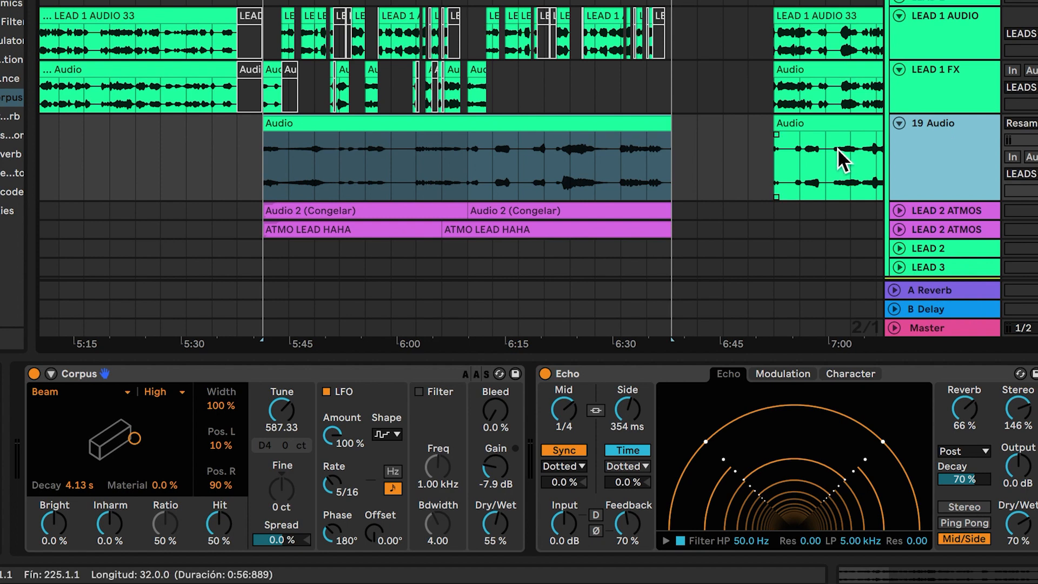
{"action": "left_click", "coordinate": [147, 373]}
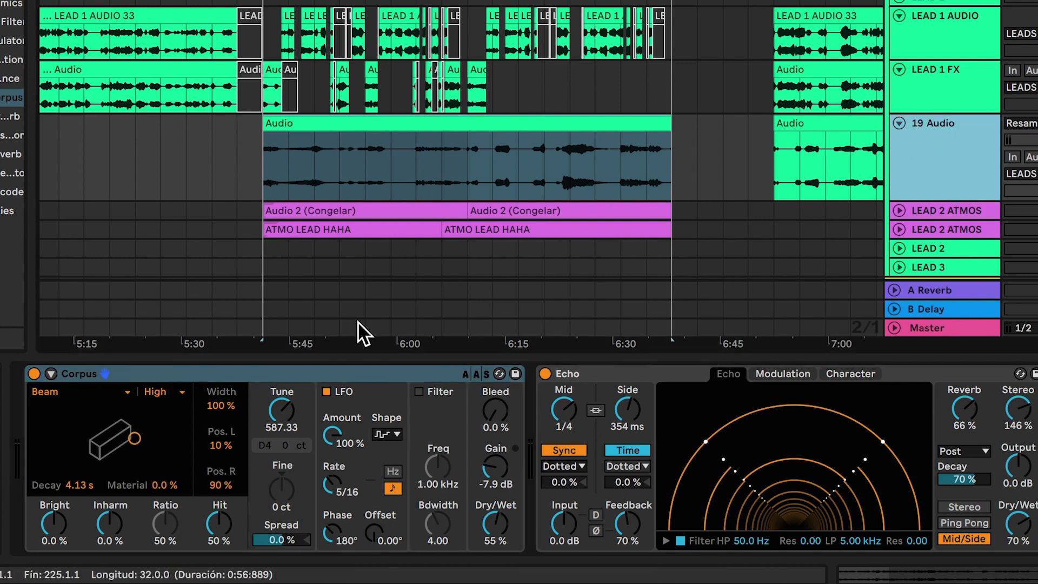
{"action": "left_click", "coordinate": [106, 395]}
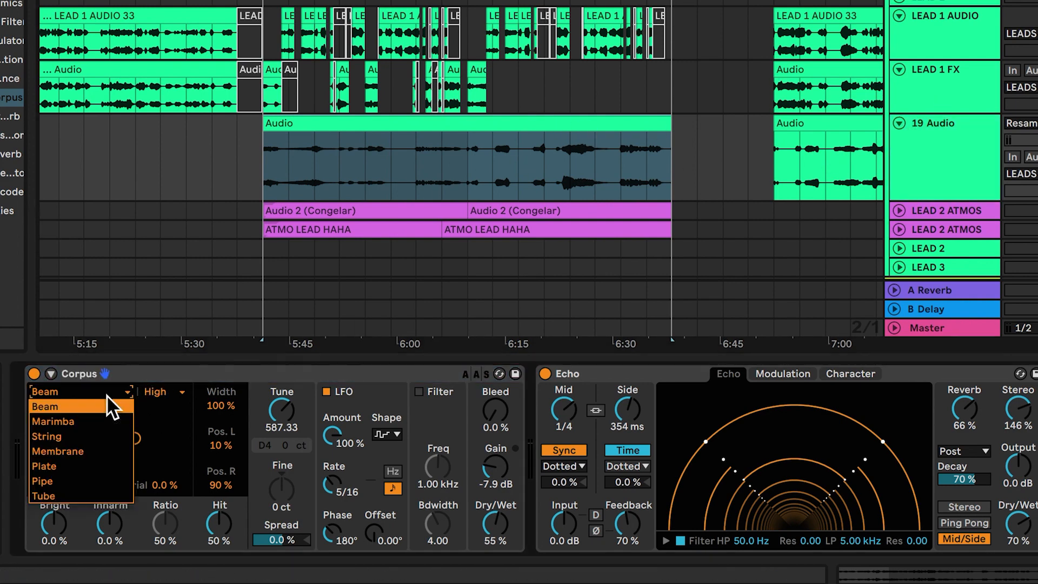
{"action": "left_click", "coordinate": [106, 395]}
{"action": "left_click", "coordinate": [389, 435]}
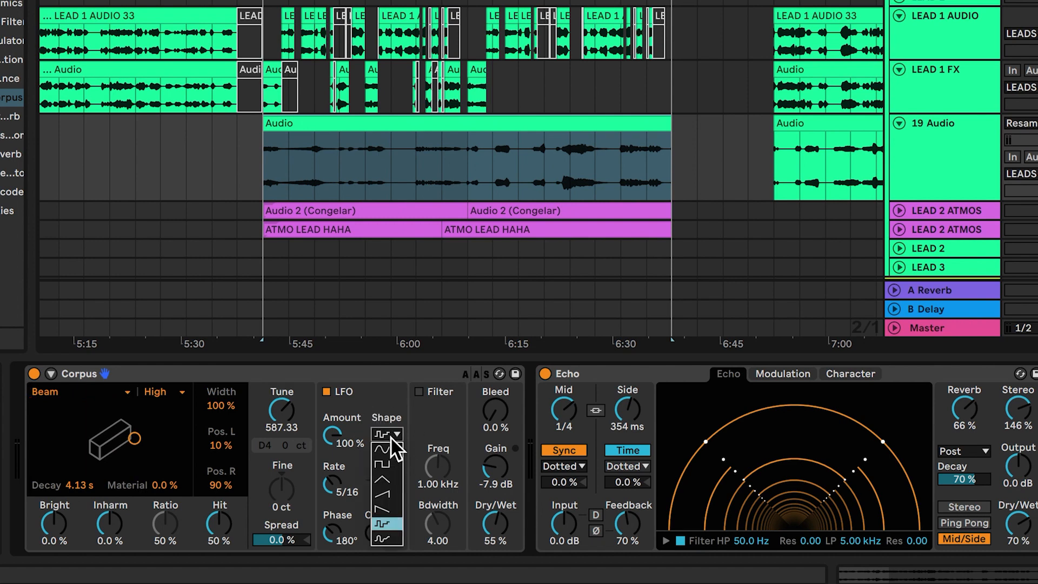
{"action": "left_click", "coordinate": [390, 436]}
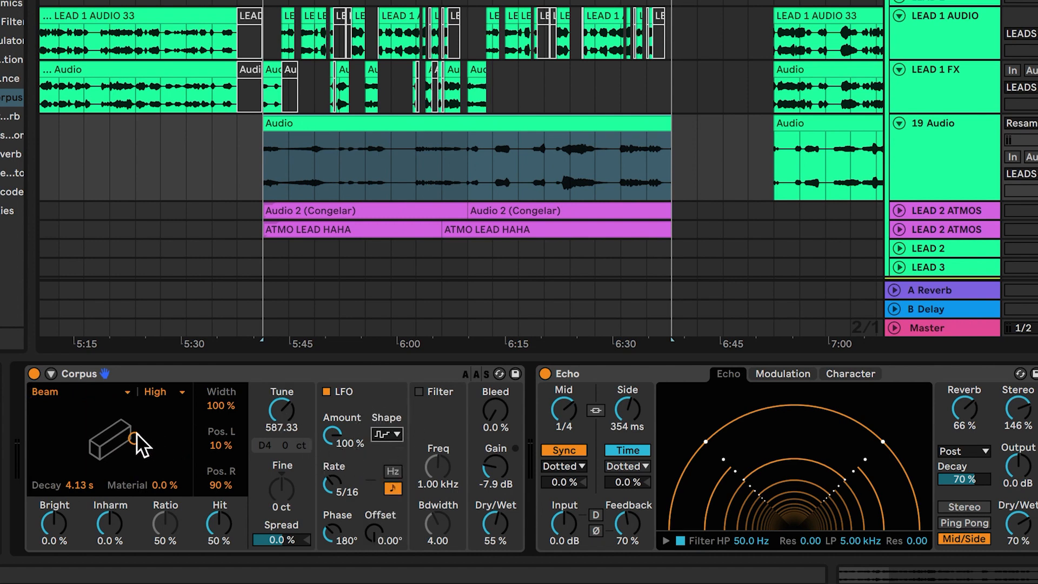
Play the 19 Audio clip from about its 6:24 position while adjusting Corpus's decay and material
{"action": "left_click", "coordinate": [571, 183]}
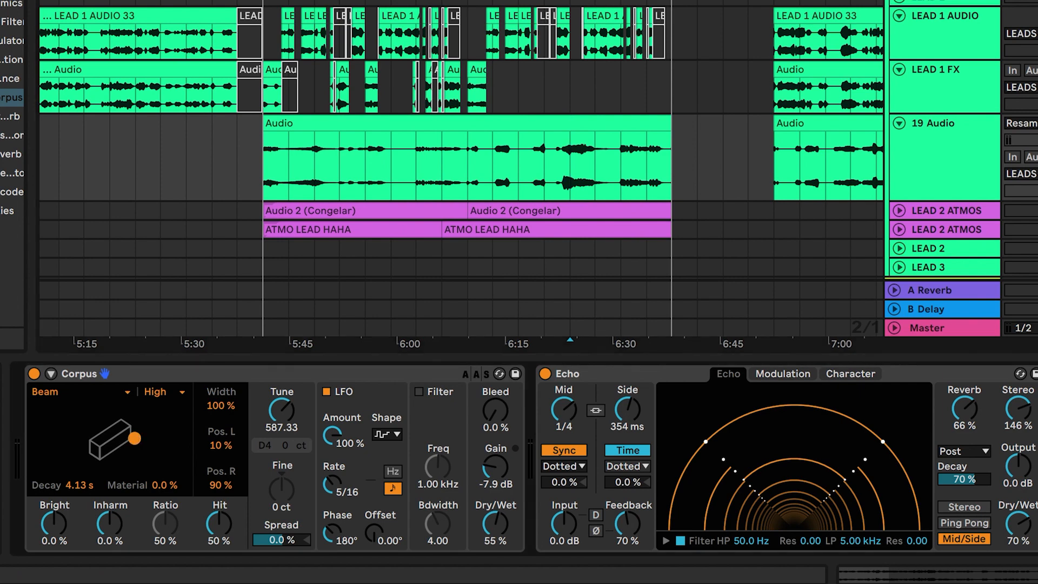
{"action": "key", "text": "space"}
{"action": "left_click_drag", "start_coordinate": [136, 440], "coordinate": [162, 445]}
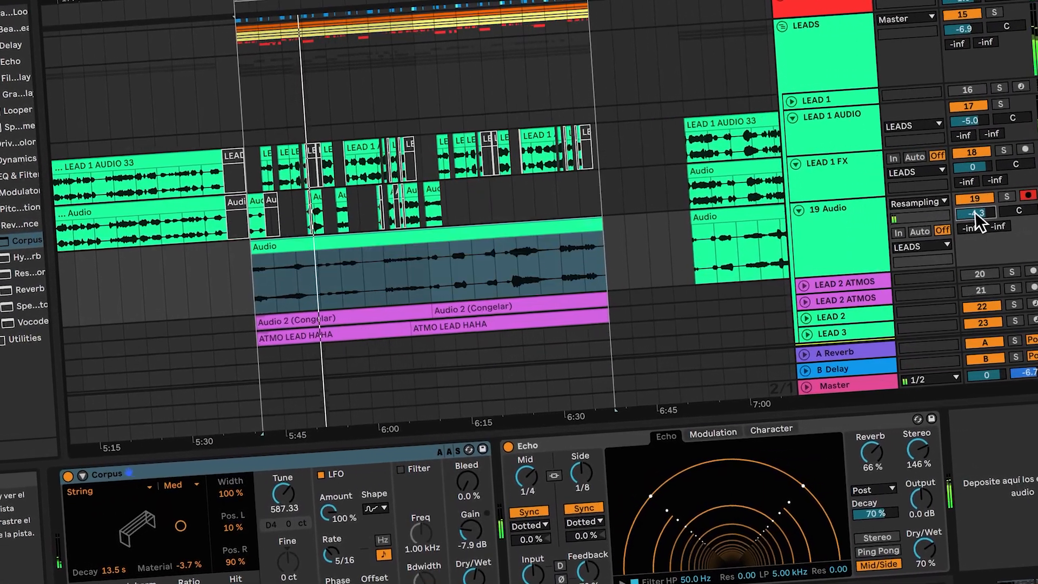
{"action": "left_click_drag", "start_coordinate": [992, 209], "coordinate": [992, 207]}
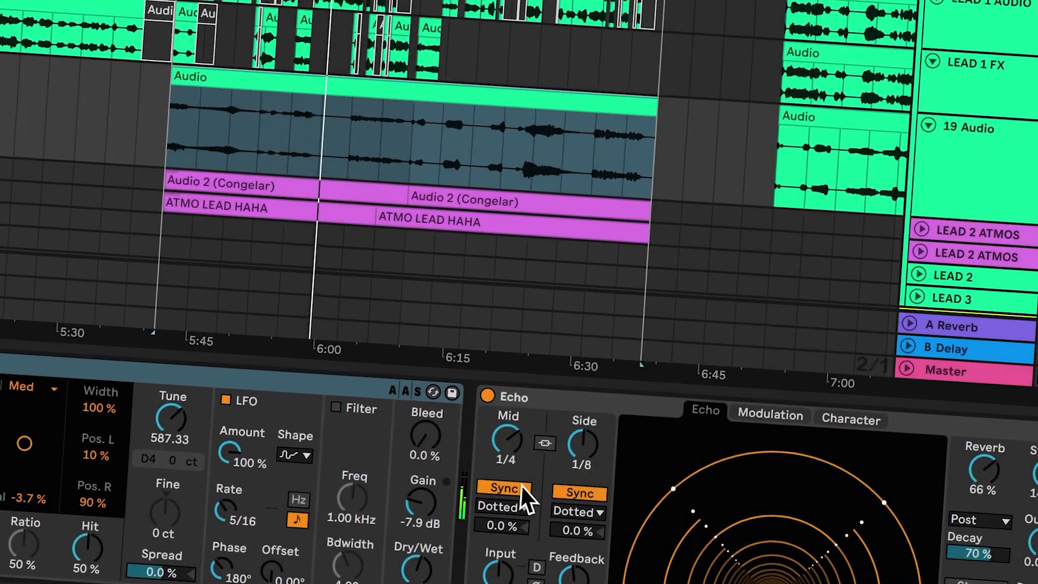
{"action": "left_click", "coordinate": [580, 494]}
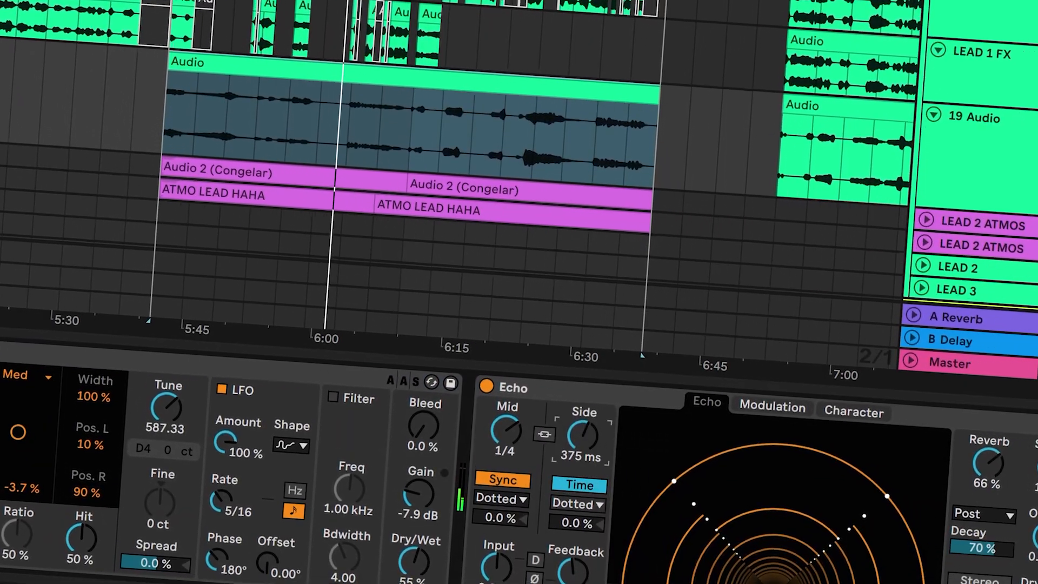
{"action": "left_click_drag", "start_coordinate": [605, 449], "coordinate": [605, 481]}
{"action": "left_click_drag", "start_coordinate": [583, 429], "coordinate": [583, 403]}
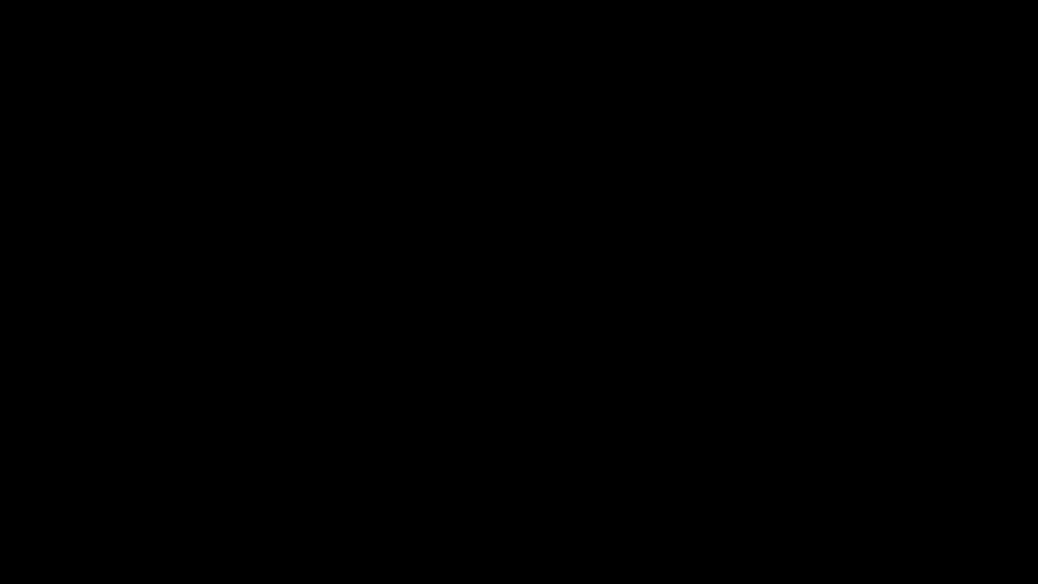